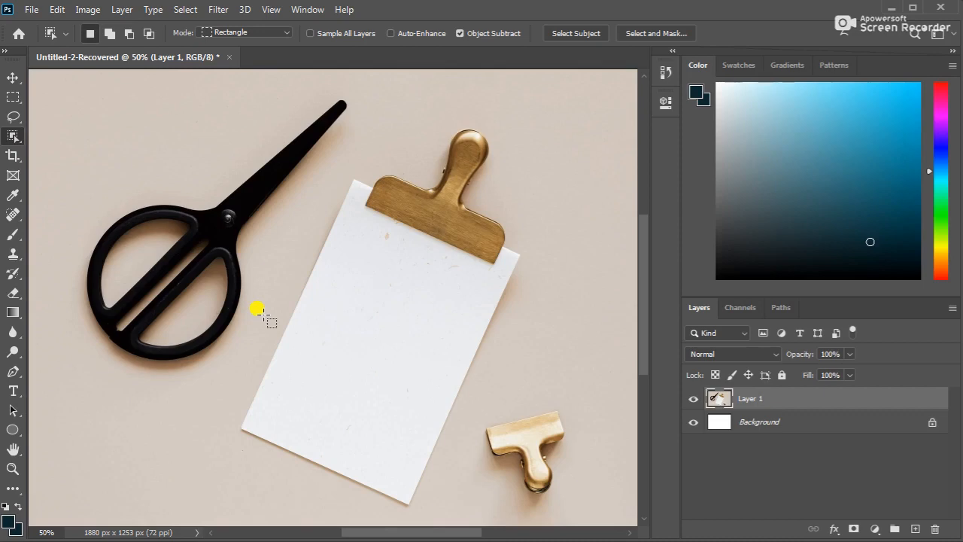
Step: Set the Object Selection tool to Lasso mode and select the scissors by drawing a loose outline around them
left_click(230, 31)
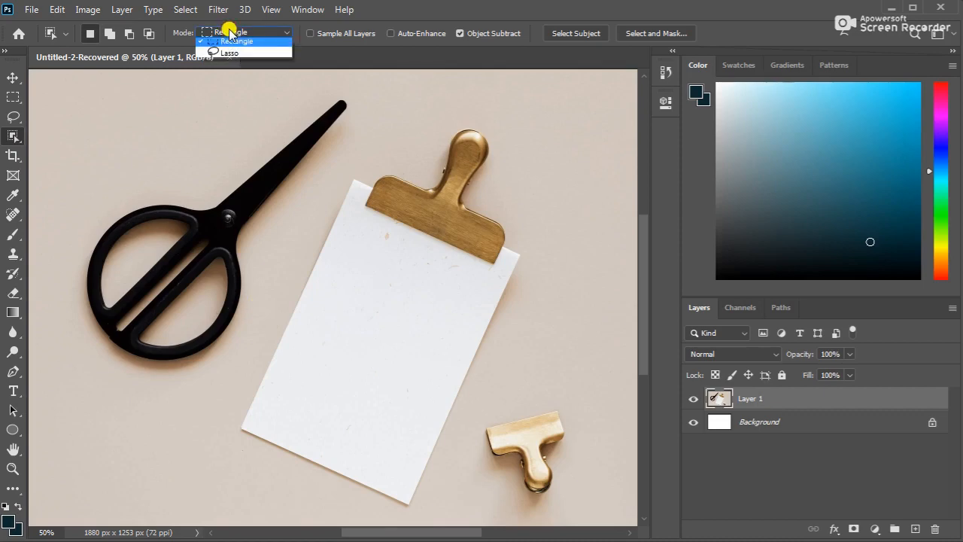
left_click(229, 57)
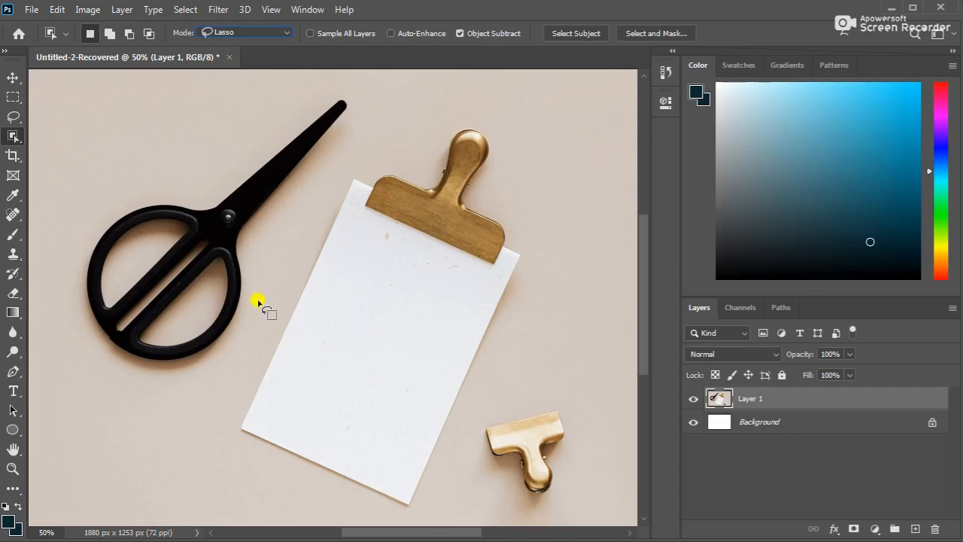
mouse_move(260, 301)
left_mouse_down()
mouse_move(224, 372)
mouse_move(182, 398)
mouse_move(129, 388)
mouse_move(79, 333)
mouse_move(66, 276)
mouse_move(72, 230)
mouse_move(89, 200)
mouse_move(229, 139)
mouse_move(312, 89)
mouse_move(339, 78)
mouse_move(374, 88)
mouse_move(361, 137)
mouse_move(261, 304)
left_mouse_up()
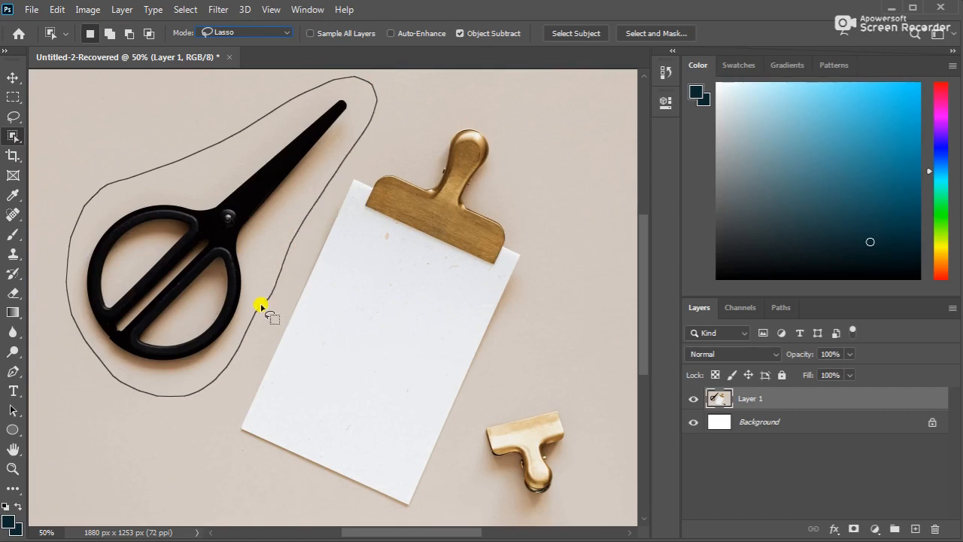
left_click_drag(259, 305, 253, 297)
left_click_drag(258, 302, 259, 304)
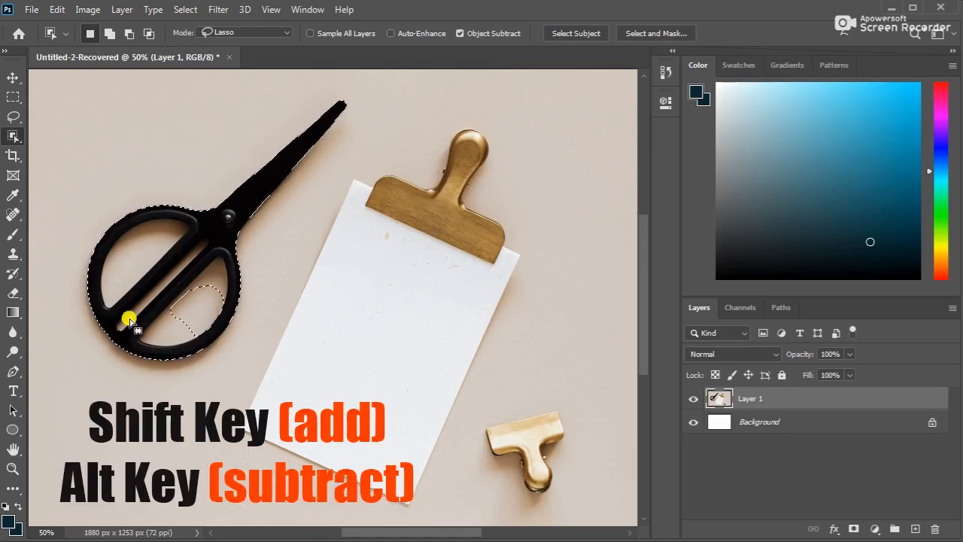
Step: Subtract both finger holes and the narrow gap between the handles from the scissors selection
scroll(124, 295, "up", 2)
left_click_drag(163, 283, 318, 365)
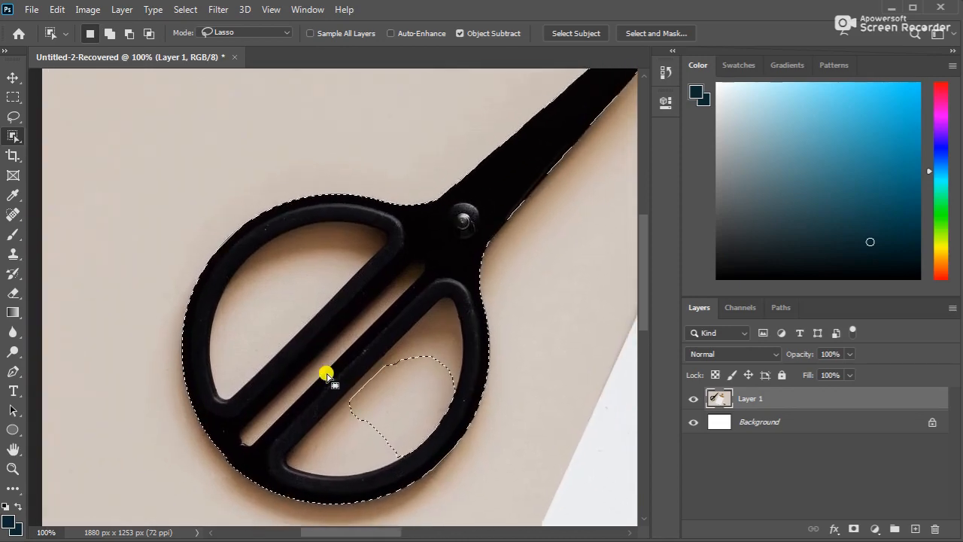
mouse_move(286, 444)
left_mouse_down()
mouse_move(279, 453)
mouse_move(307, 476)
mouse_move(344, 482)
mouse_move(398, 464)
mouse_move(444, 432)
mouse_move(469, 338)
mouse_move(460, 303)
mouse_move(442, 288)
mouse_move(402, 322)
left_mouse_up()
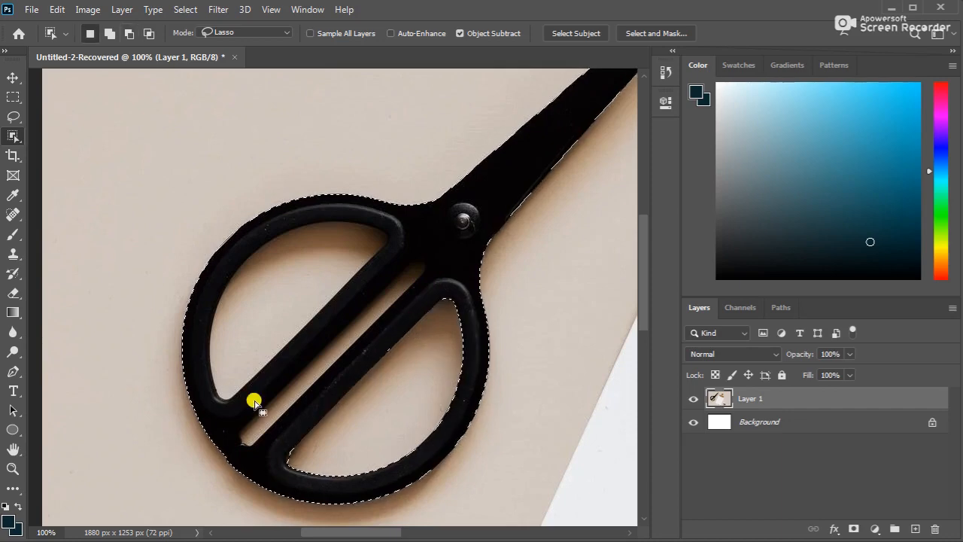
mouse_move(234, 404)
left_mouse_down()
mouse_move(211, 389)
mouse_move(207, 351)
mouse_move(228, 263)
mouse_move(269, 225)
mouse_move(353, 213)
mouse_move(380, 224)
mouse_move(394, 239)
mouse_move(389, 263)
mouse_move(428, 261)
mouse_move(407, 260)
mouse_move(238, 412)
mouse_move(243, 444)
mouse_move(254, 450)
mouse_move(289, 435)
mouse_move(282, 419)
mouse_move(292, 427)
left_mouse_up()
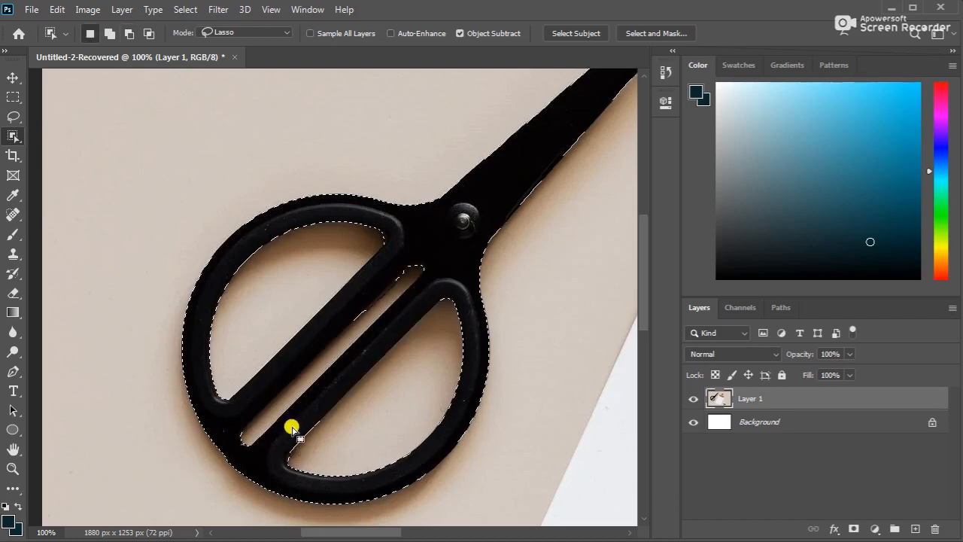
Step: Deselect the scissors and undo the deselection
scroll(351, 369, "down", 3)
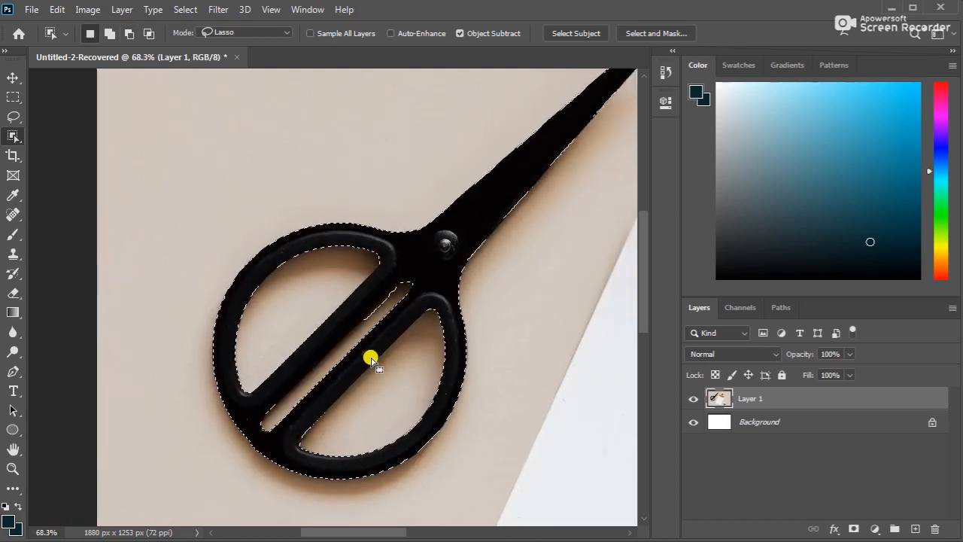
left_click_drag(467, 233, 364, 230)
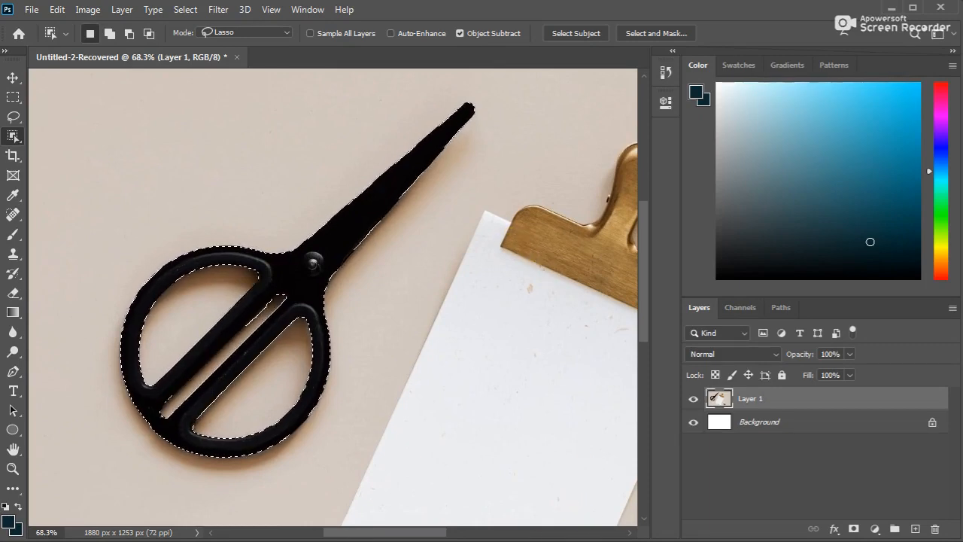
key("ctrl+d")
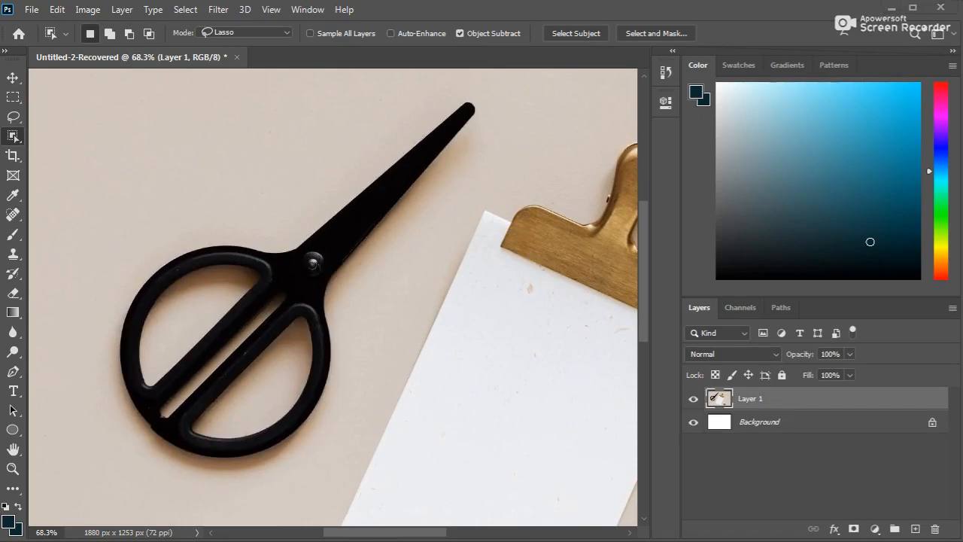
key("ctrl+z")
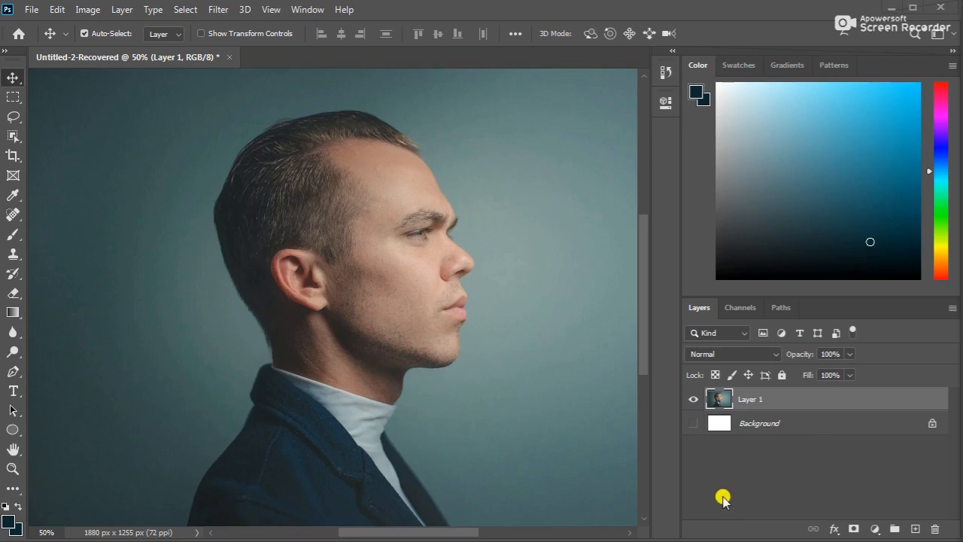
Step: Show the portrait layer's properties and remove the background behind the man
left_click(667, 105)
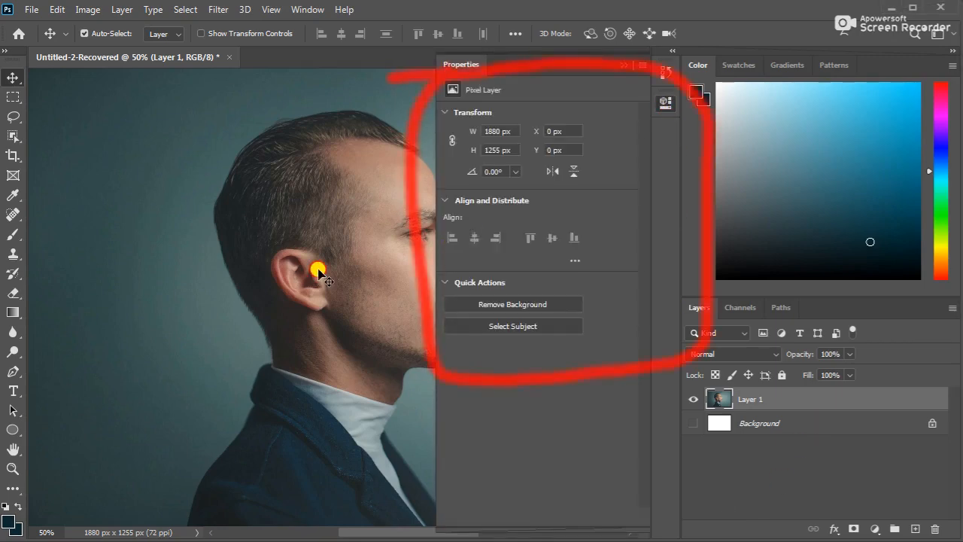
left_click_drag(319, 290, 239, 325)
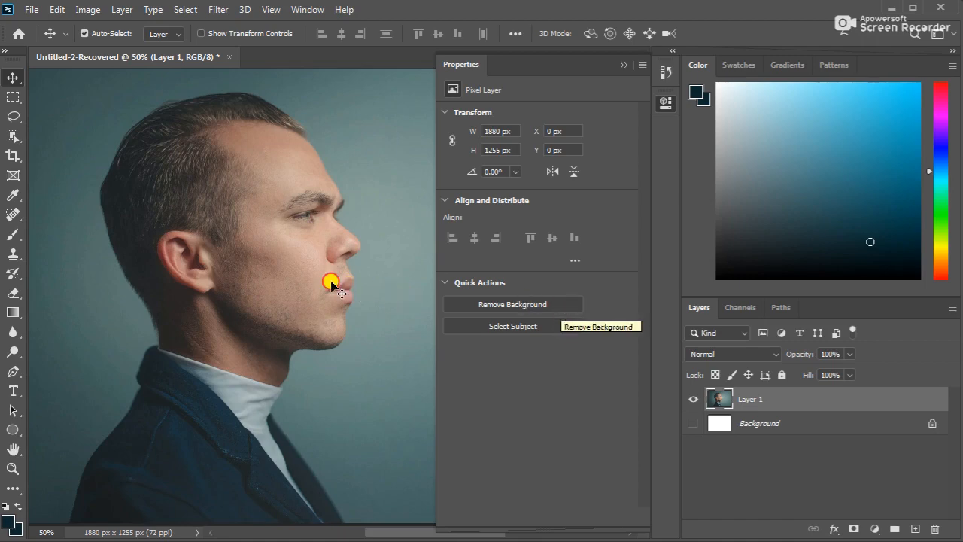
left_click(544, 307)
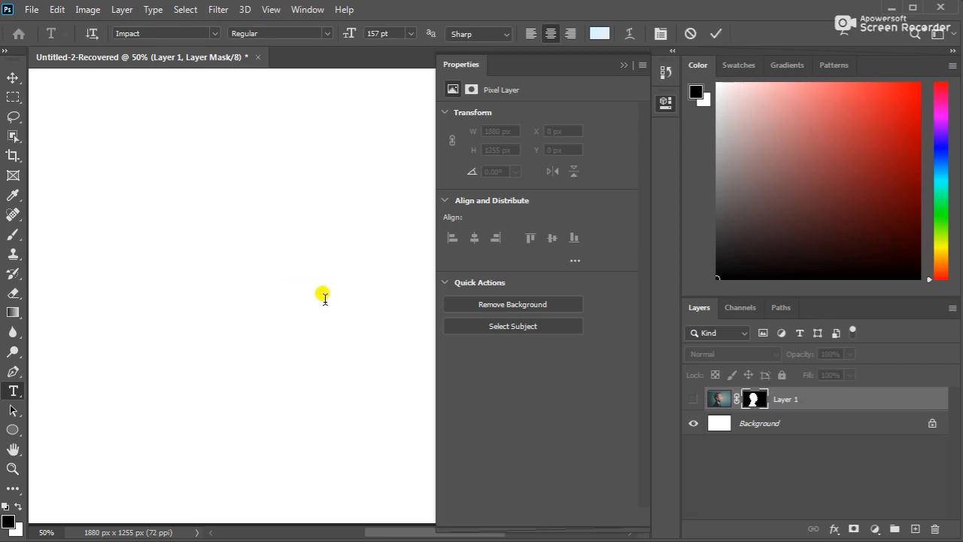
Step: Add a text layer reading "Text" on the white canvas
type("Text")
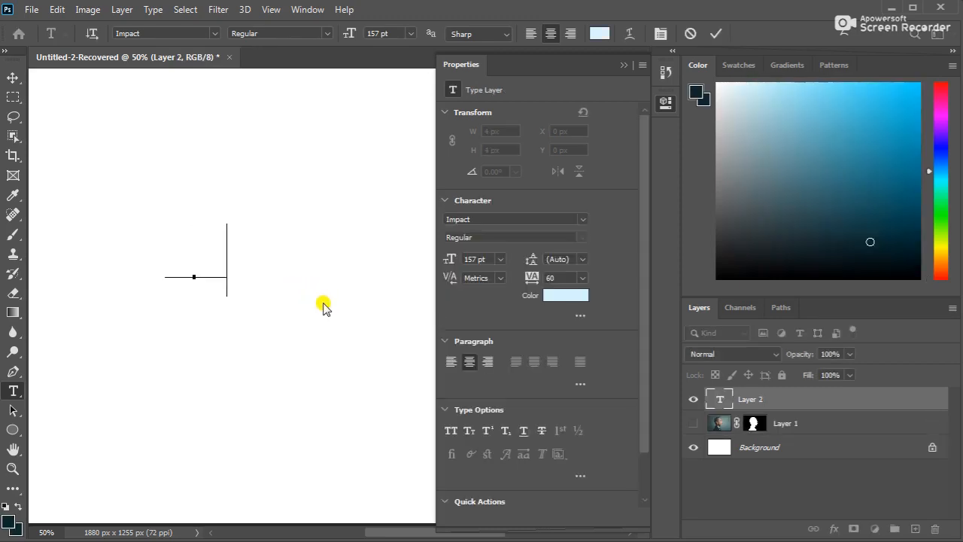
left_click(325, 301)
key("v")
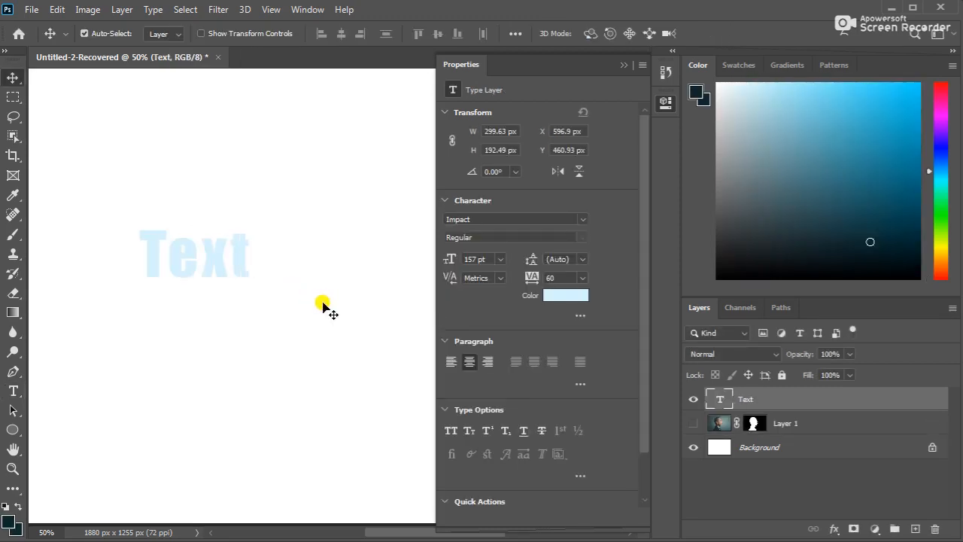
Step: Change the colour of the word "Text" to black
left_click(560, 295)
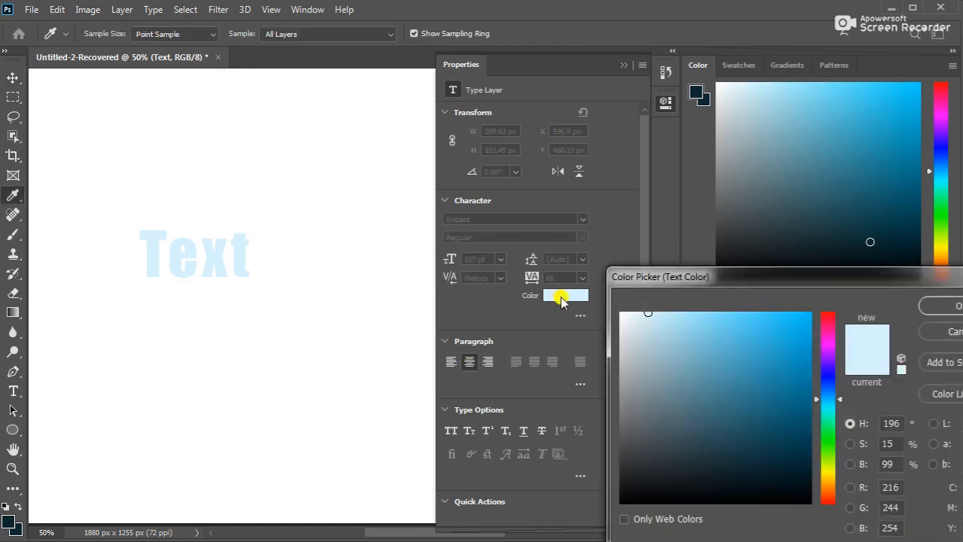
left_click(650, 502)
key("Return")
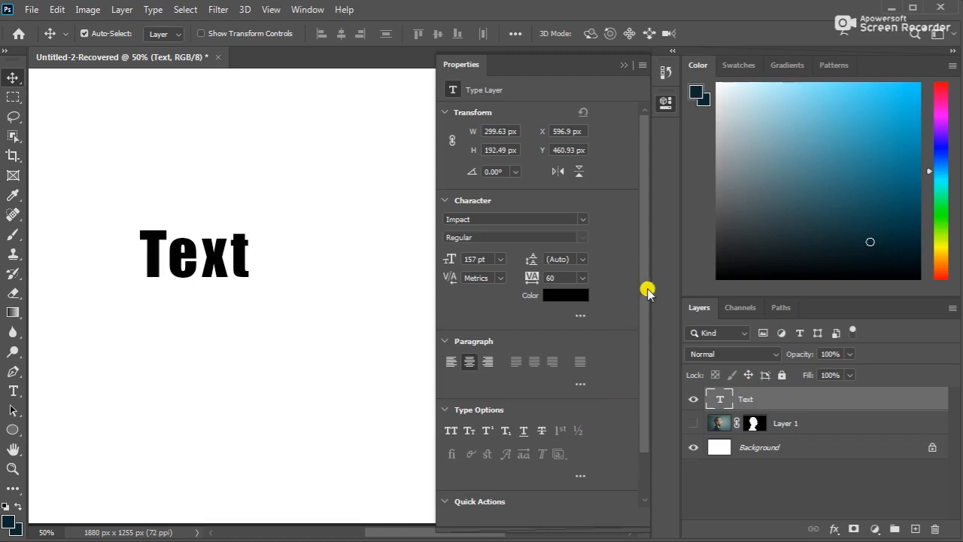
Step: Convert the text layer to a shape and pull corner points of the first and last letters outward into long spikes
scroll(647, 292, "down", 3)
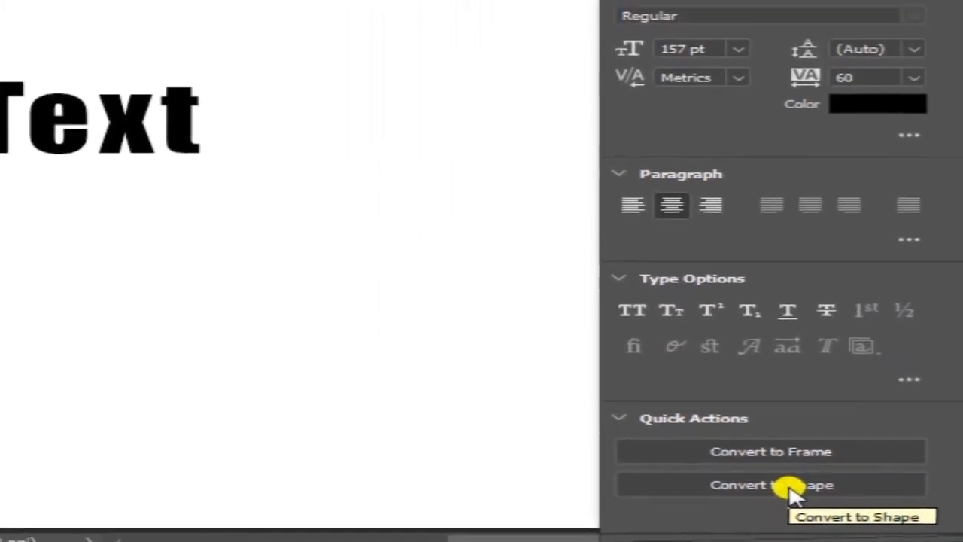
left_click(788, 487)
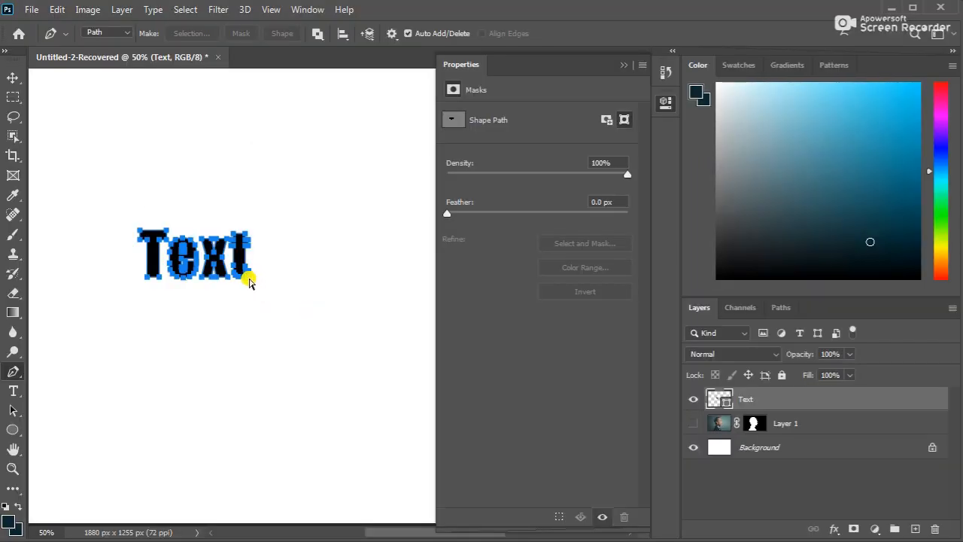
left_click_drag(250, 277, 380, 407)
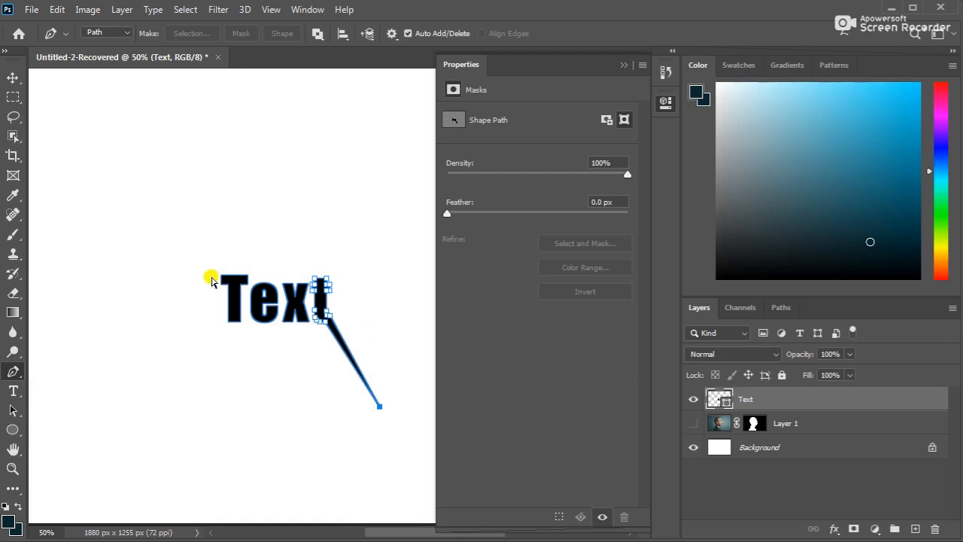
left_click(223, 276)
left_click_drag(217, 276, 151, 183)
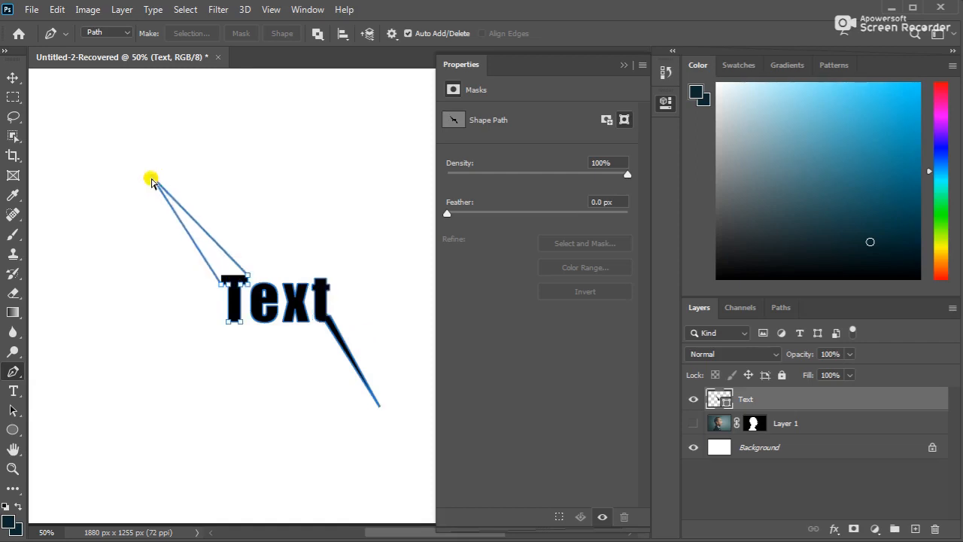
key("v")
left_click(259, 216)
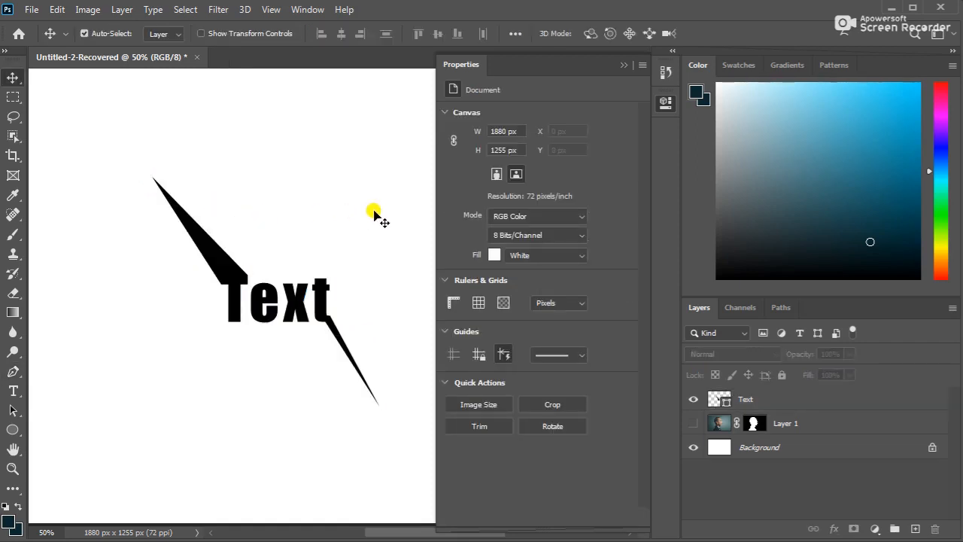
Step: Undo the spiked letters, the shape's move and the conversion to a shape
key("ctrl+z")
key("ctrl+z")
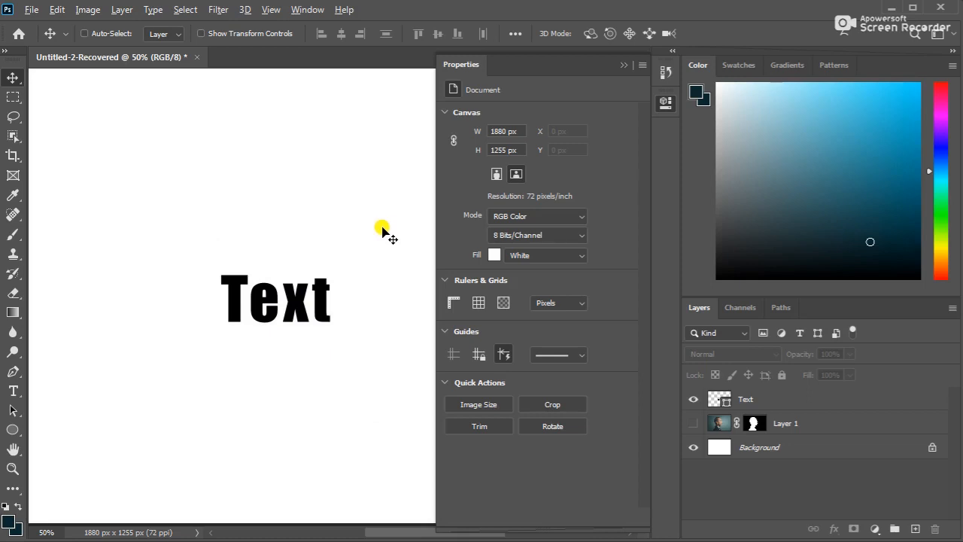
left_click(304, 298)
key("ctrl+z")
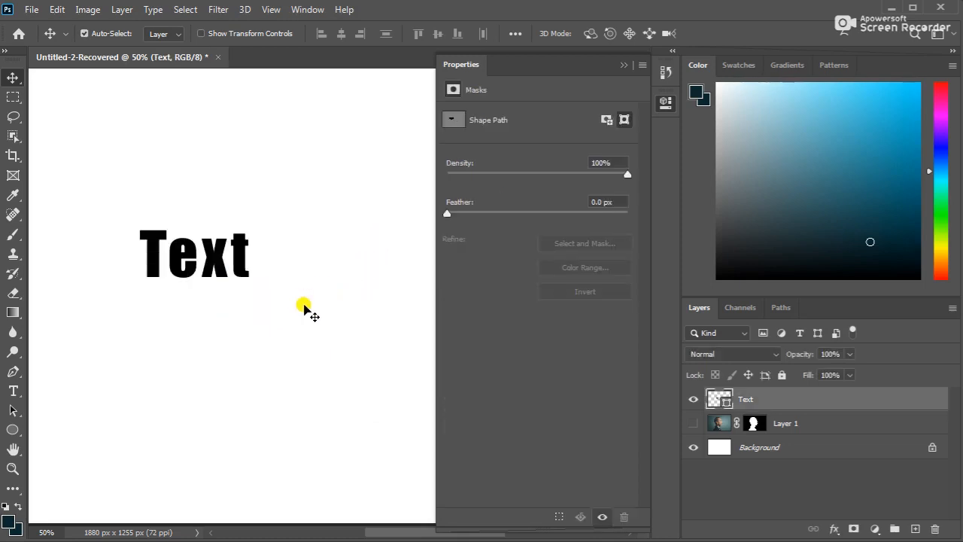
key("ctrl+z")
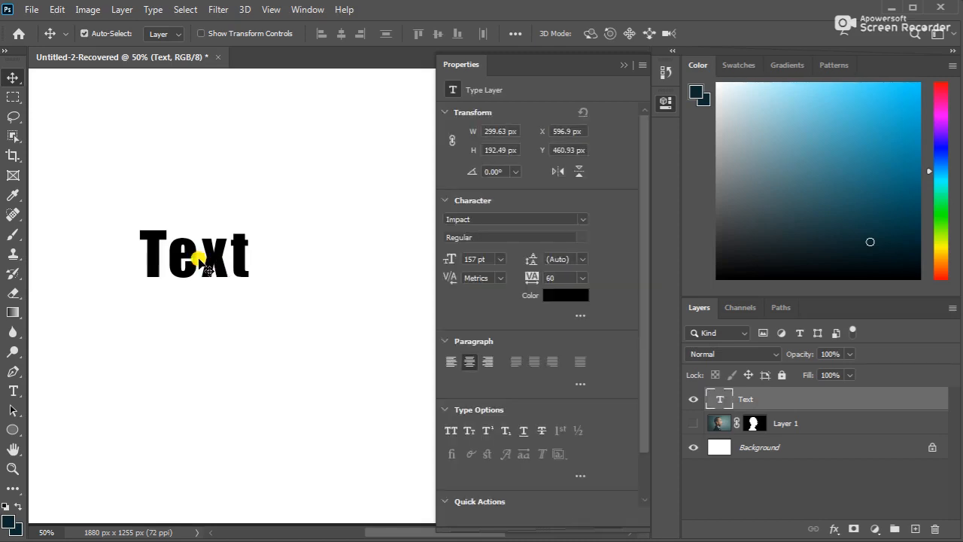
Step: Rotate the text layer to about -58° and reset its transform
key("ctrl+t")
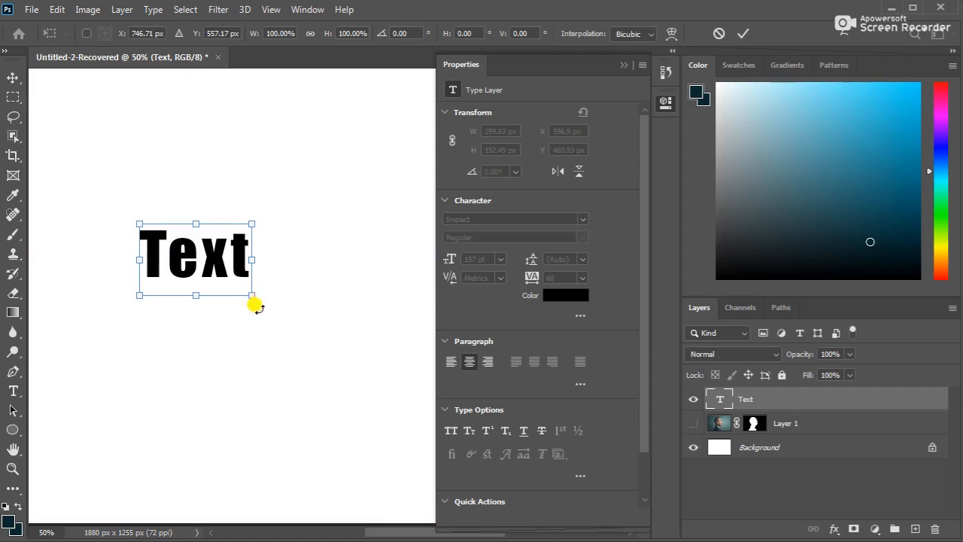
left_click_drag(255, 305, 280, 225)
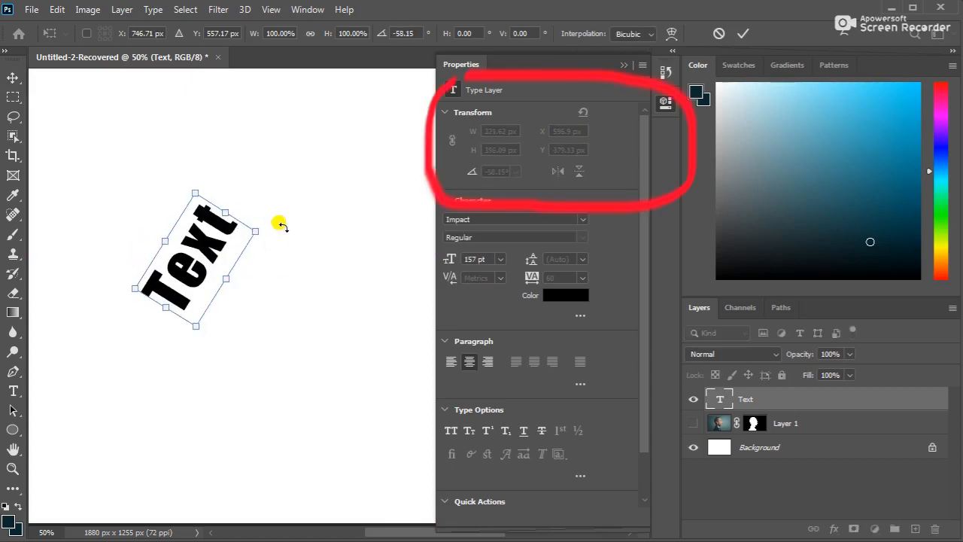
key("Return")
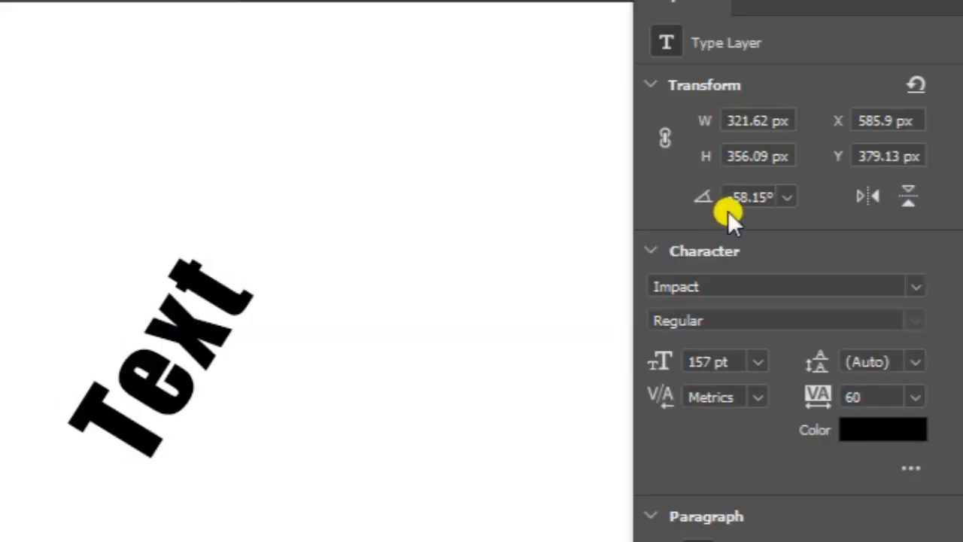
left_click(771, 197)
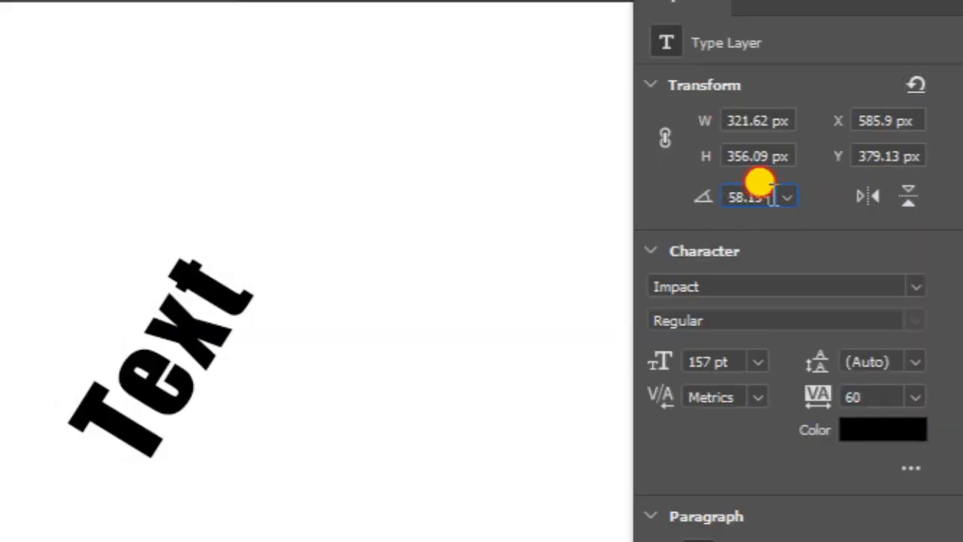
left_click(916, 83)
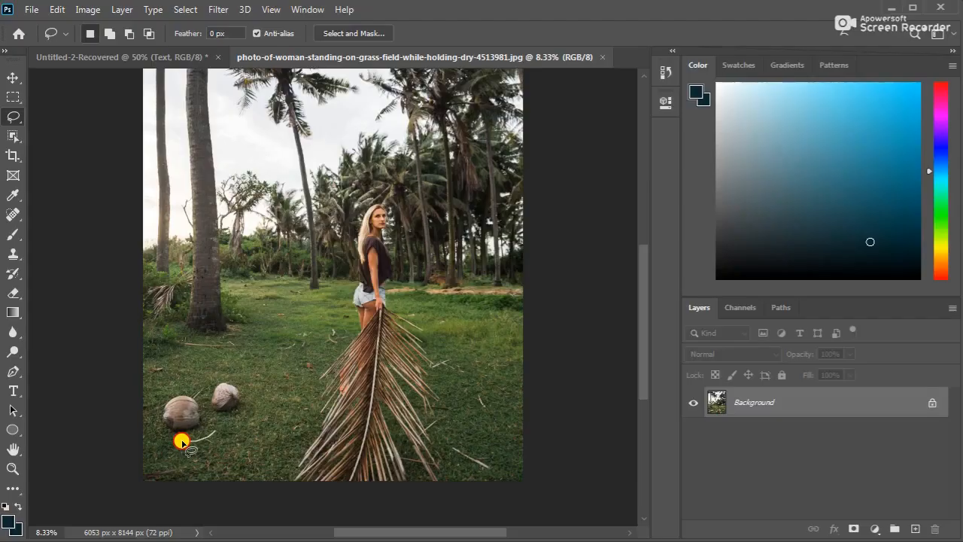
Step: Select the two coconuts on the grass with a lasso outline and start Content-Aware Fill
mouse_move(180, 438)
left_mouse_down()
mouse_move(158, 389)
mouse_move(245, 378)
mouse_move(256, 404)
mouse_move(222, 422)
left_mouse_up()
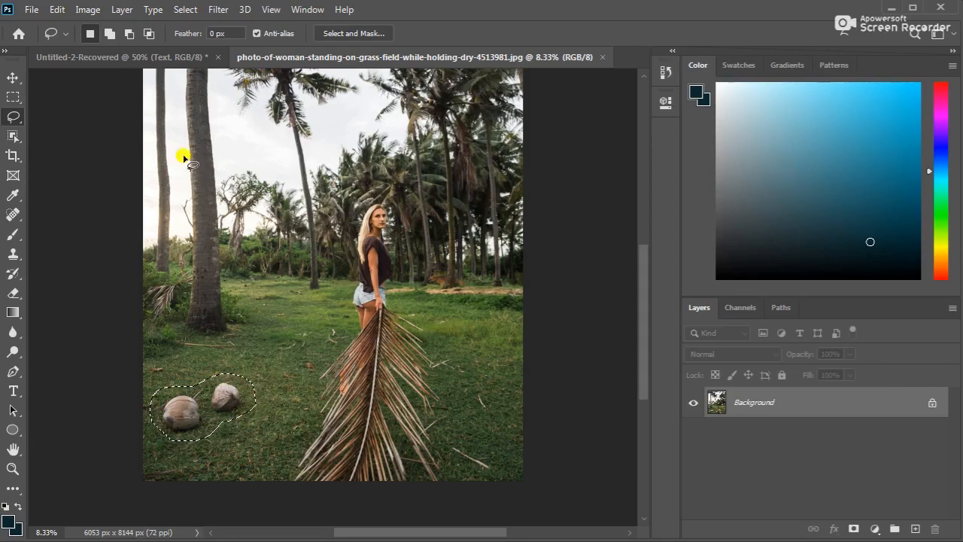
left_click(56, 10)
left_click(113, 273)
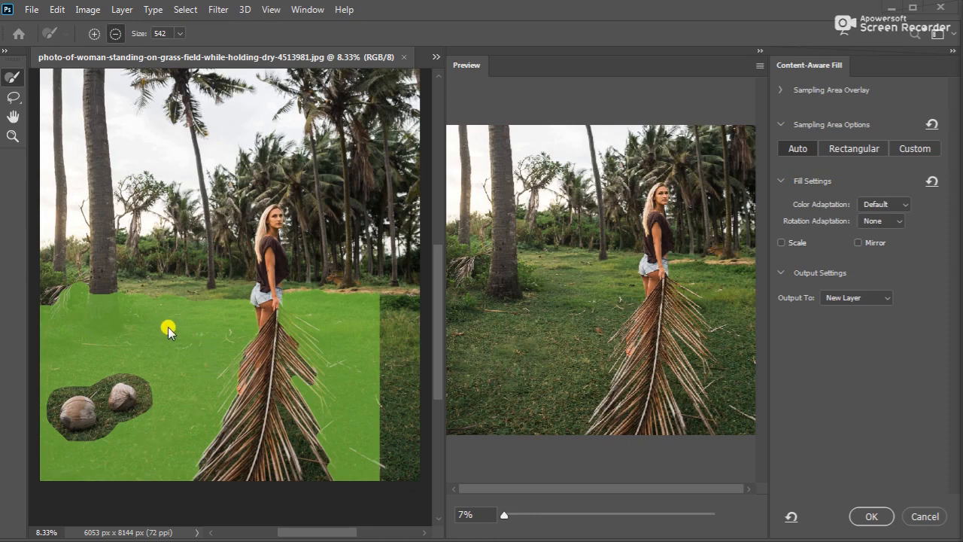
Step: Try the Rectangular sampling area for the coconut fill and switch the sampling area to Custom
left_click(856, 149)
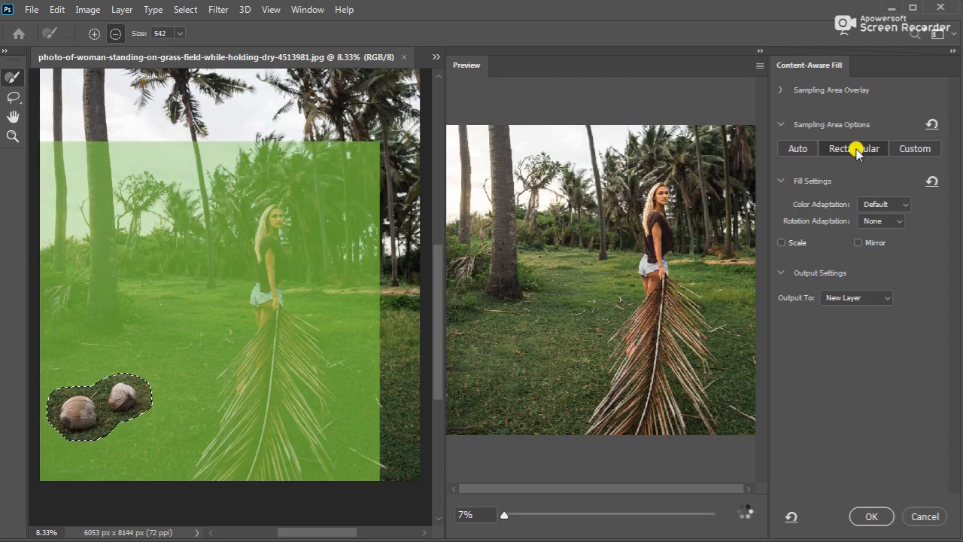
left_click(905, 149)
left_click(452, 219)
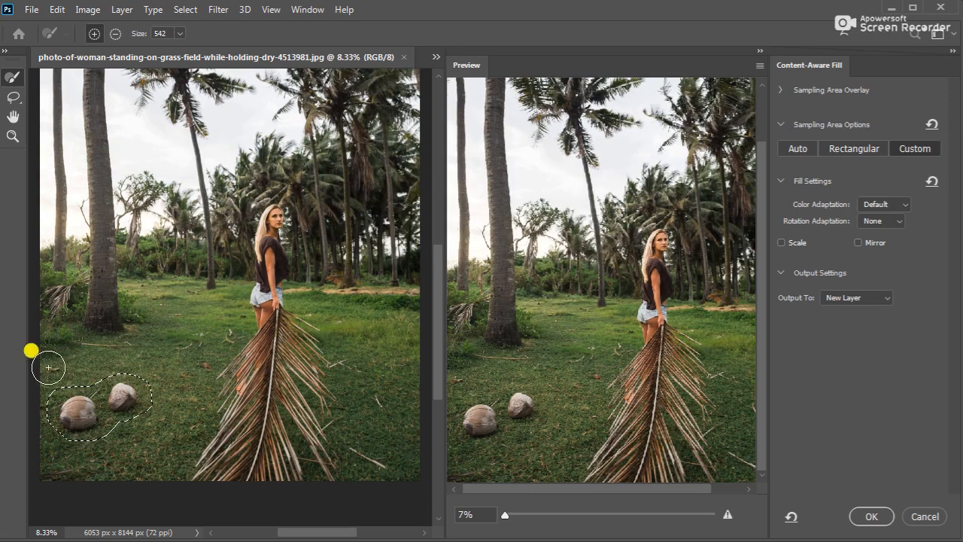
Step: Paint the grass around the coconuts and on both sides of the woman as the custom sampling area
left_click_drag(43, 366, 156, 344)
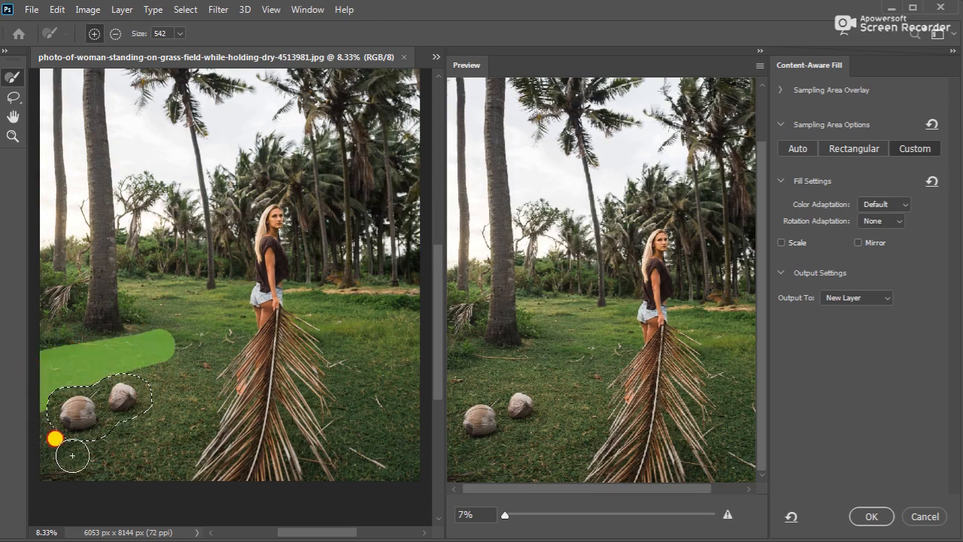
mouse_move(153, 369)
left_mouse_down()
mouse_move(213, 309)
mouse_move(187, 343)
mouse_move(210, 338)
mouse_move(214, 350)
mouse_move(203, 414)
mouse_move(173, 460)
mouse_move(52, 480)
mouse_move(178, 465)
mouse_move(160, 454)
mouse_move(171, 468)
mouse_move(207, 415)
mouse_move(177, 357)
mouse_move(173, 395)
left_mouse_up()
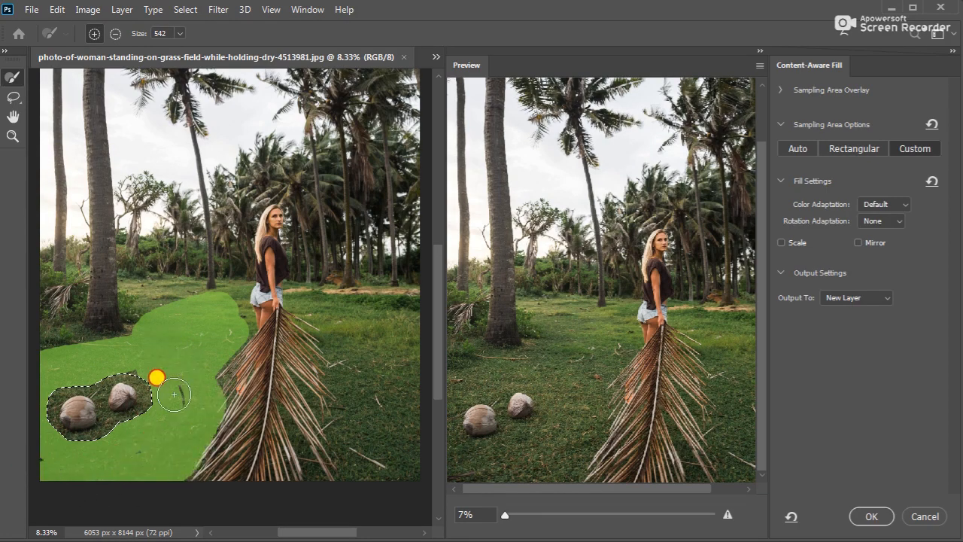
mouse_move(331, 303)
left_mouse_down()
mouse_move(429, 327)
mouse_move(337, 321)
mouse_move(415, 353)
mouse_move(337, 327)
mouse_move(351, 477)
mouse_move(371, 475)
mouse_move(384, 362)
mouse_move(410, 470)
mouse_move(404, 373)
mouse_move(378, 354)
mouse_move(400, 386)
mouse_move(398, 453)
left_mouse_up()
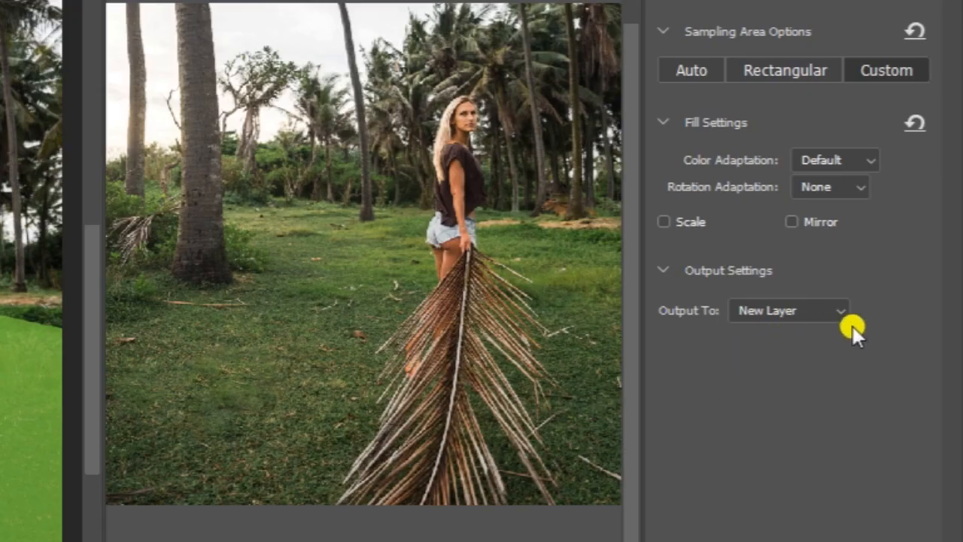
Step: Apply the Content-Aware Fill with its output set to New Layer and deselect the filled area
left_click(883, 298)
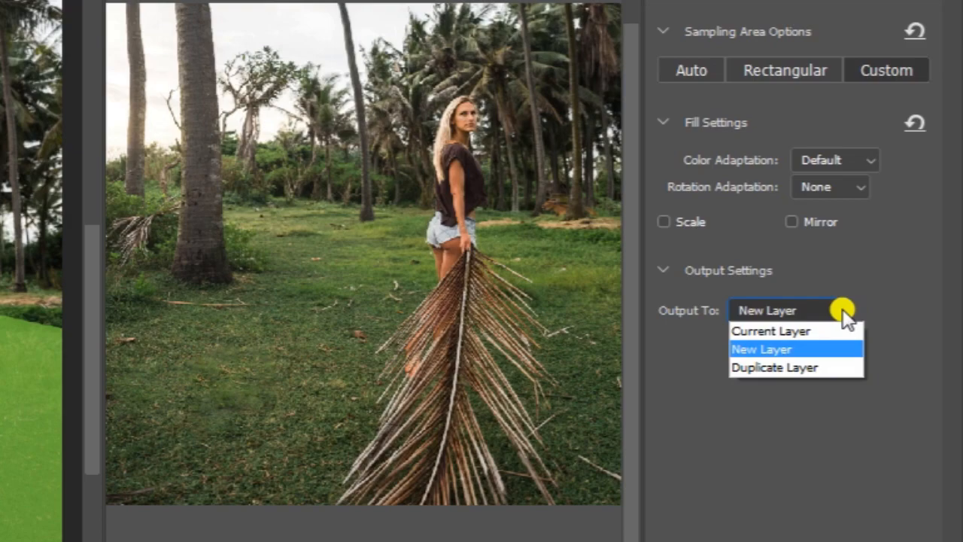
left_click(845, 316)
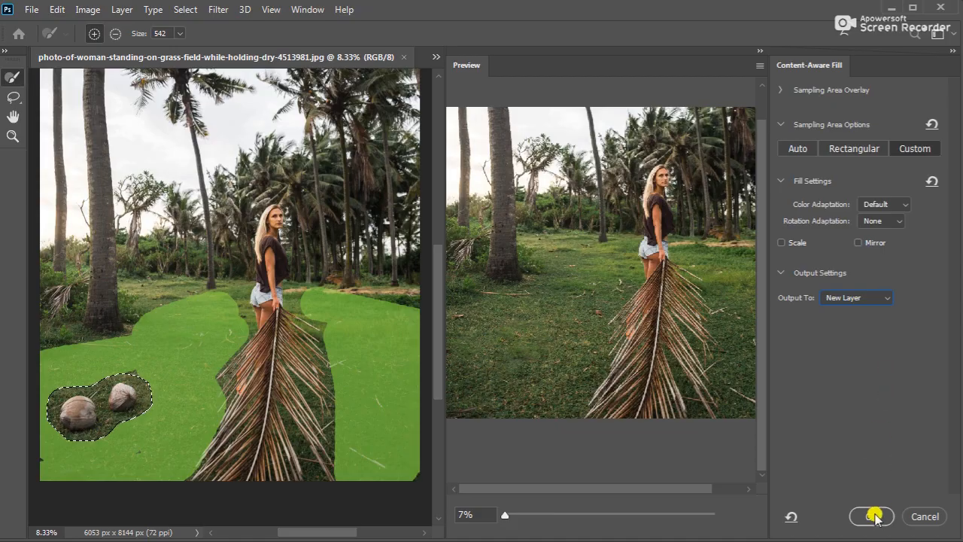
left_click(872, 517)
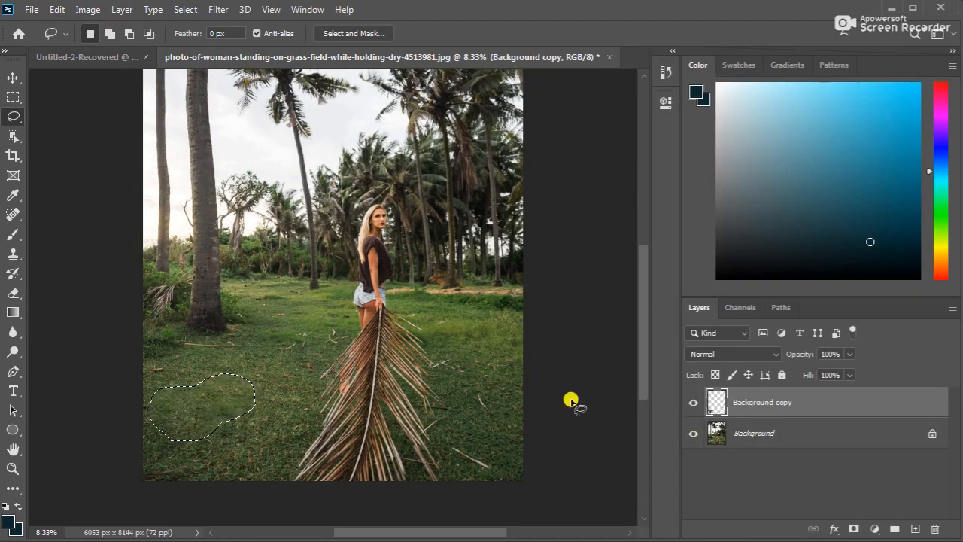
key("v")
key("ctrl+d")
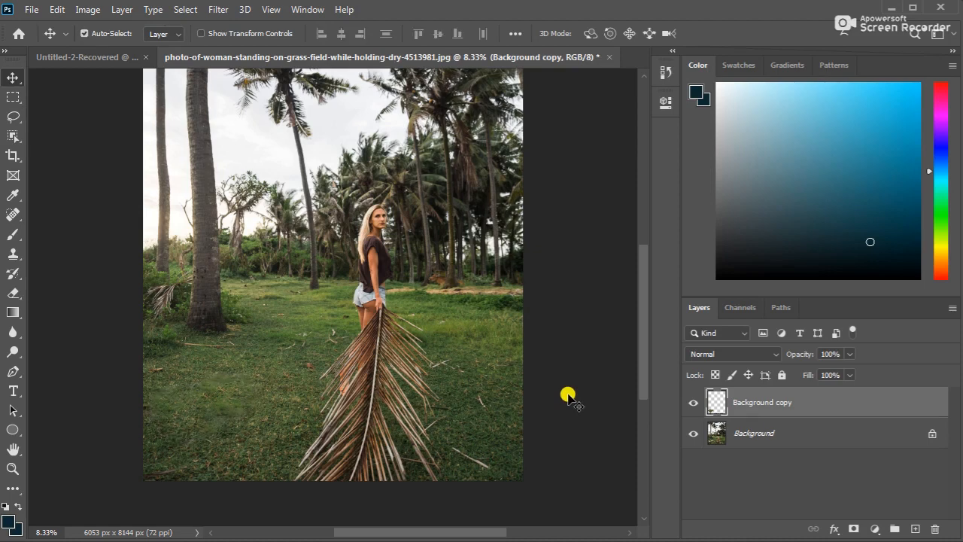
Step: Toggle the visibility of the Background copy layer to compare the photo with and without the coconuts
left_click(693, 402)
left_click(693, 402)
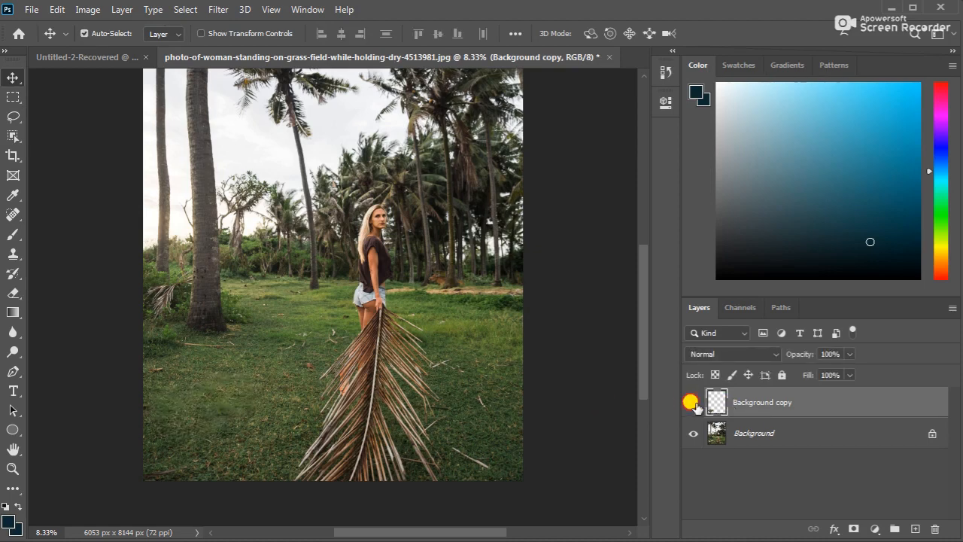
left_click(693, 402)
left_click(693, 402)
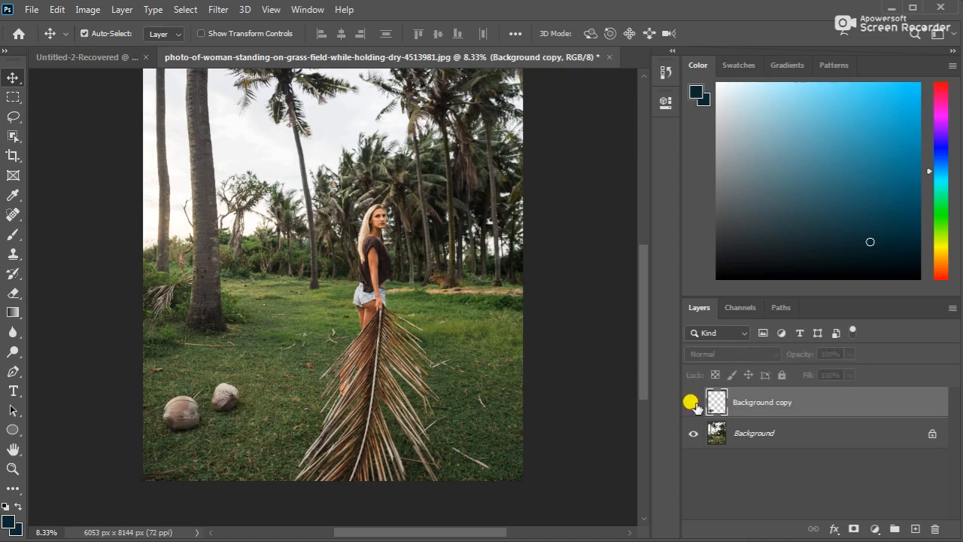
left_click(693, 402)
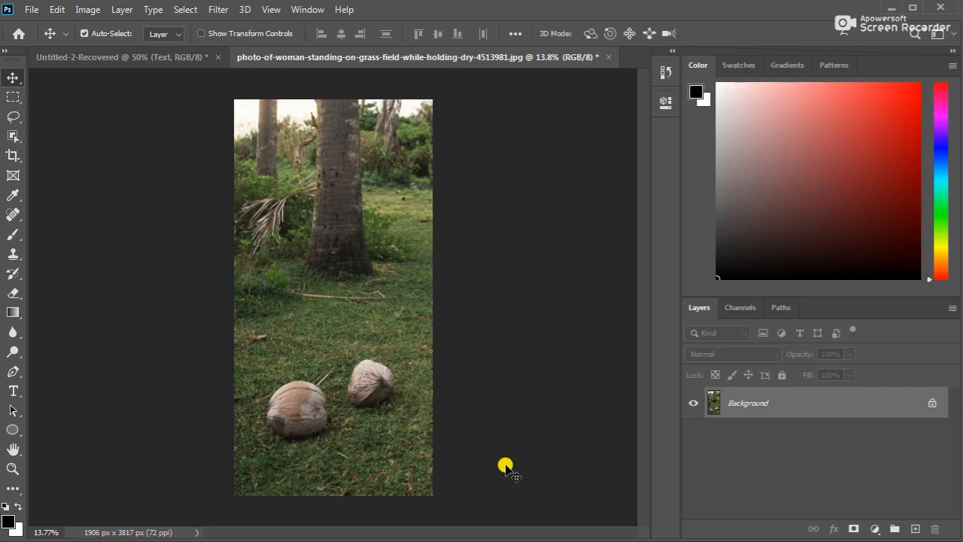
Step: Start the Lens Blur filter on the cropped coconut photo and set the iris radius to 68
left_click(216, 11)
mouse_move(273, 182)
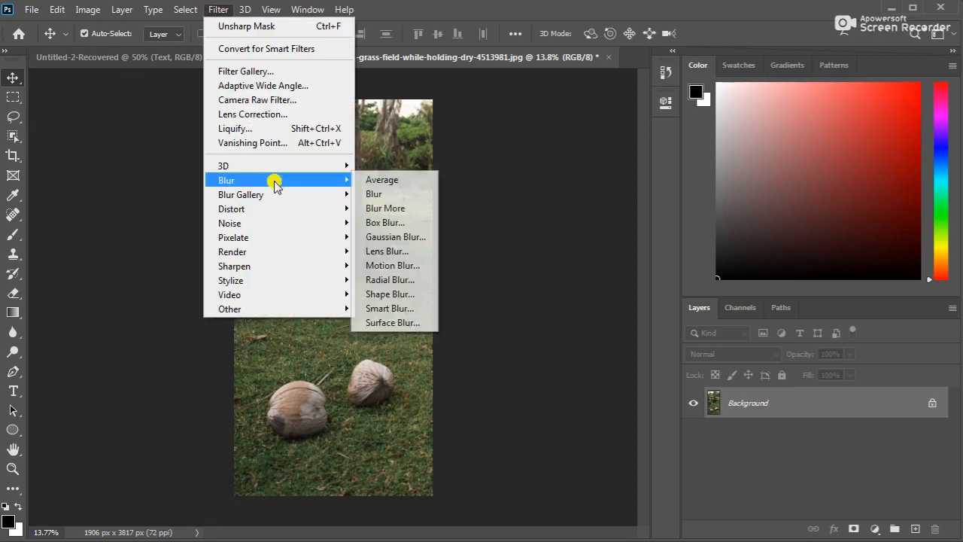
left_click(382, 251)
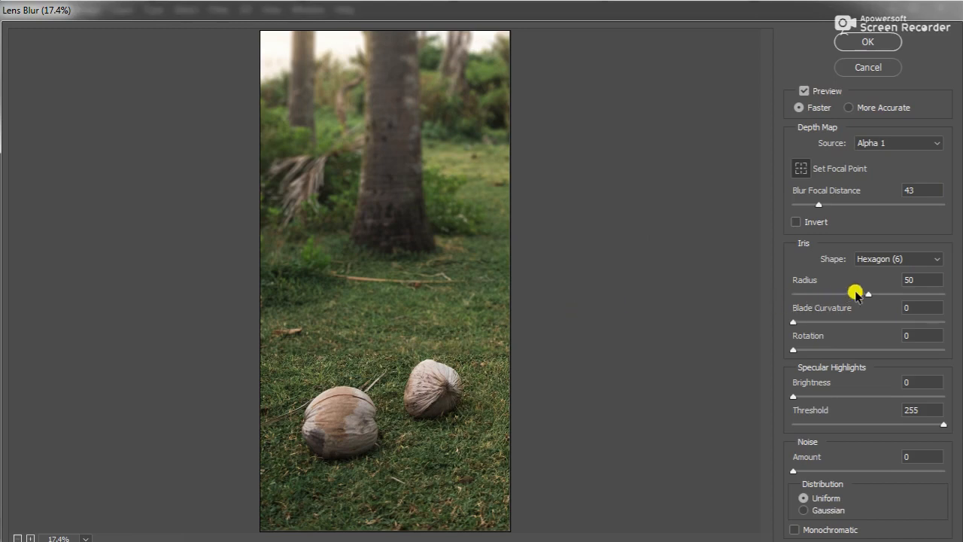
left_click_drag(870, 293, 901, 297)
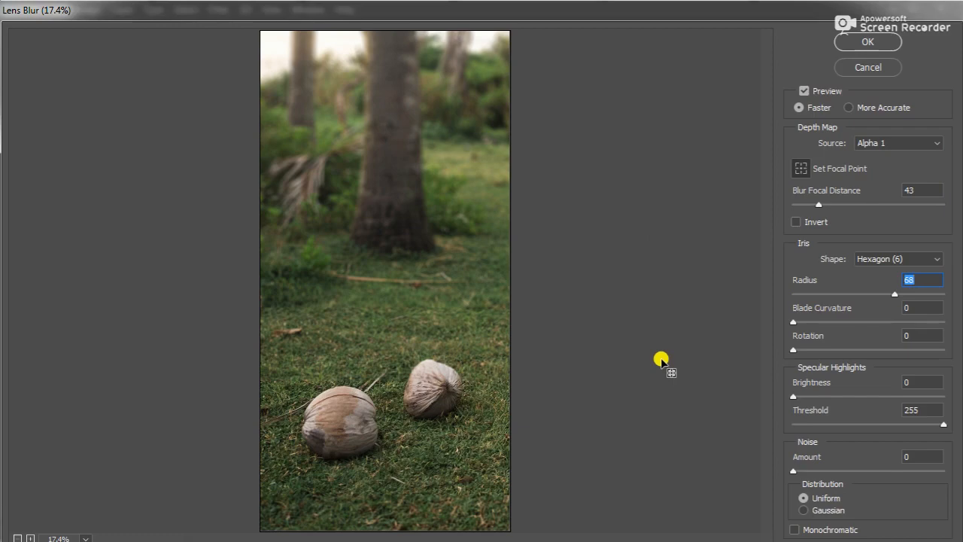
Step: Keep Alpha 1 as the depth map source and choose Set Focal Point for the lens blur
left_click(872, 143)
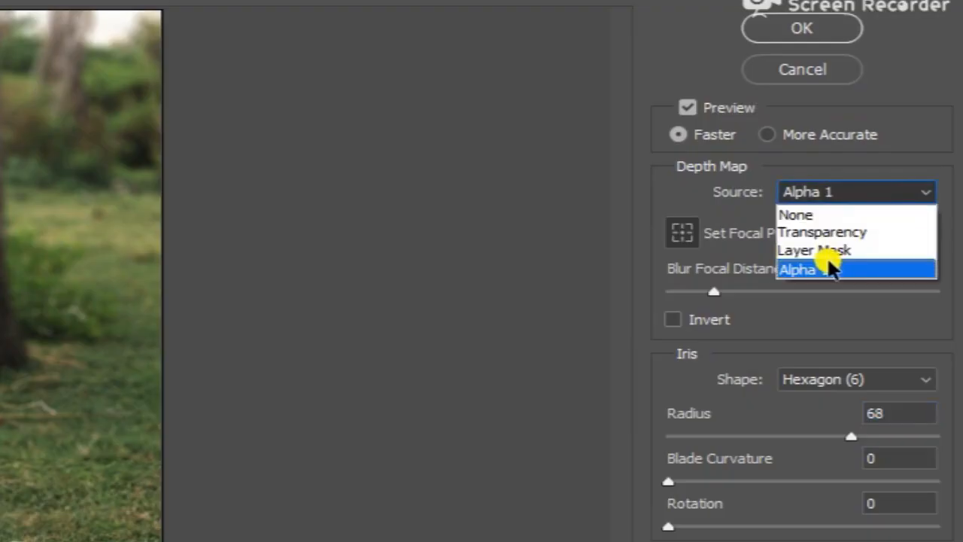
left_click(829, 270)
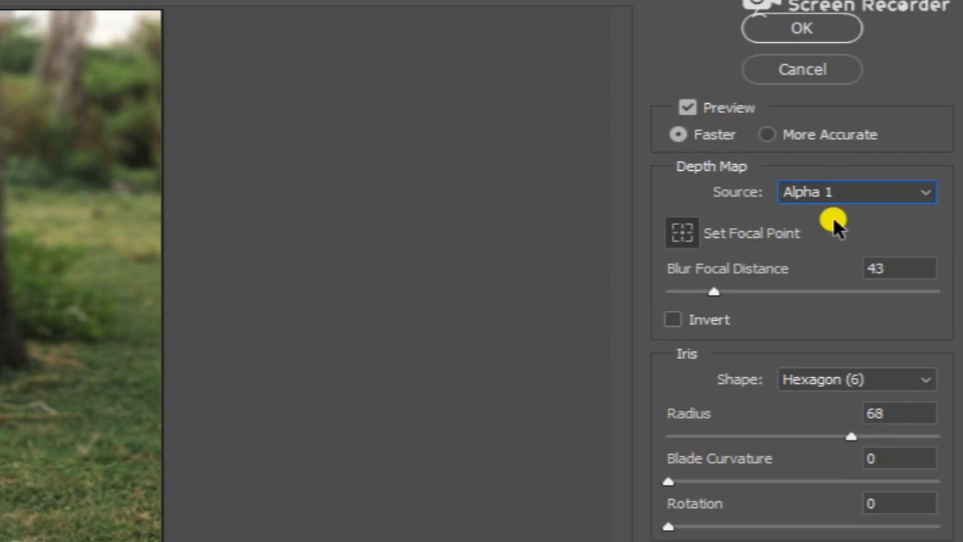
left_click(679, 235)
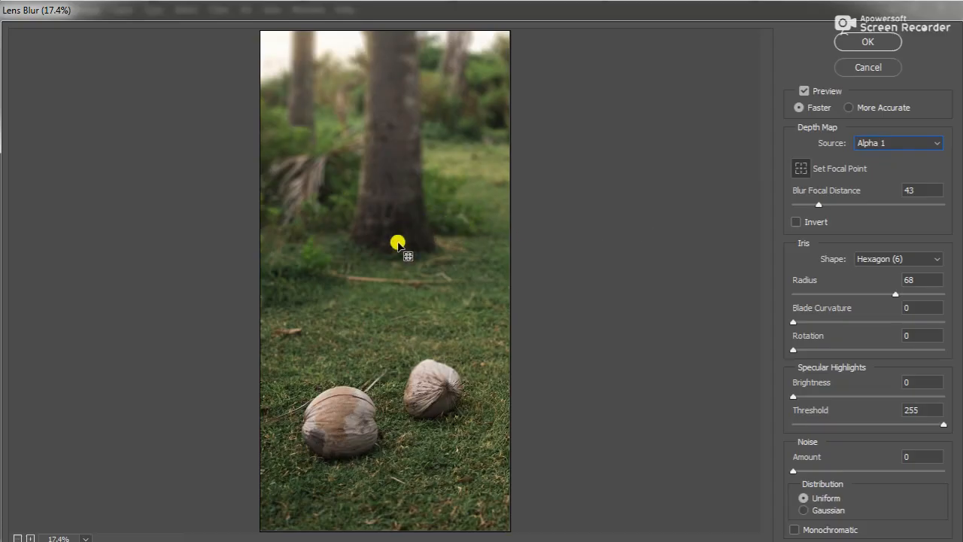
Step: Try focal points on the tree trunk and between the coconuts, settle on the trunk and apply the lens blur
left_click(389, 193)
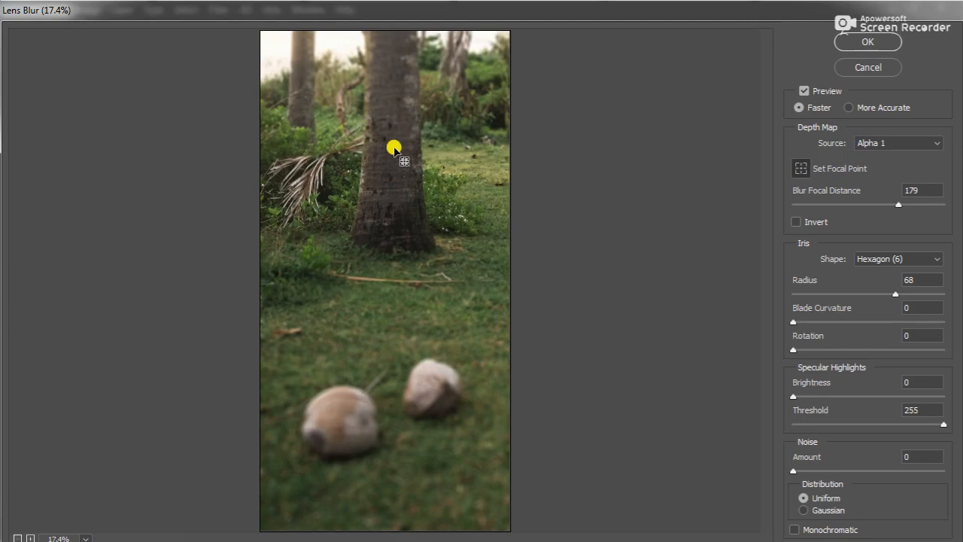
left_click(392, 115)
left_click(393, 135)
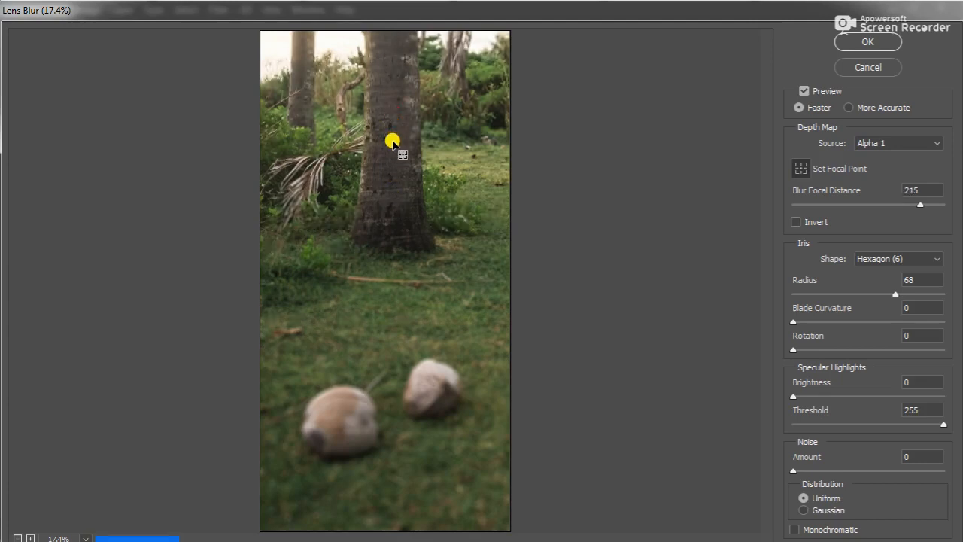
left_click(381, 403)
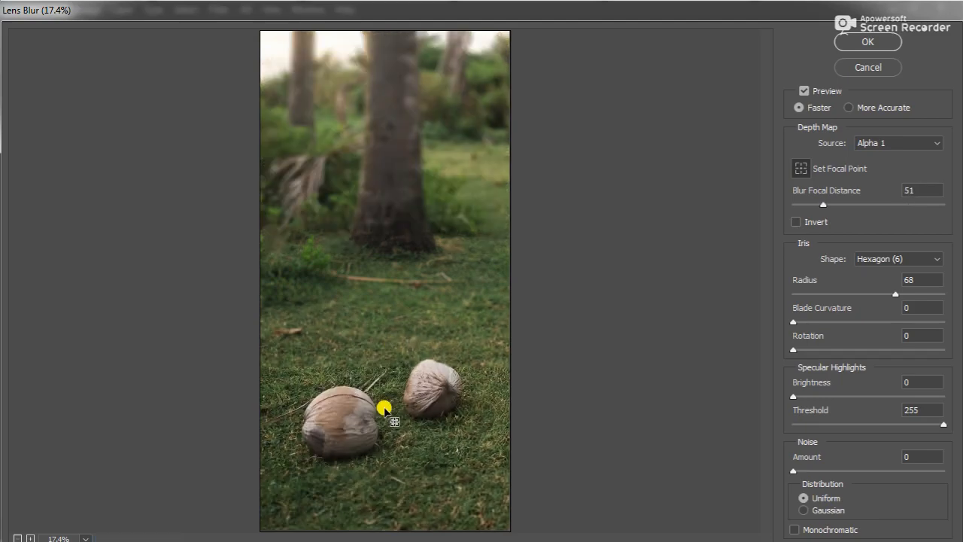
left_click(394, 114)
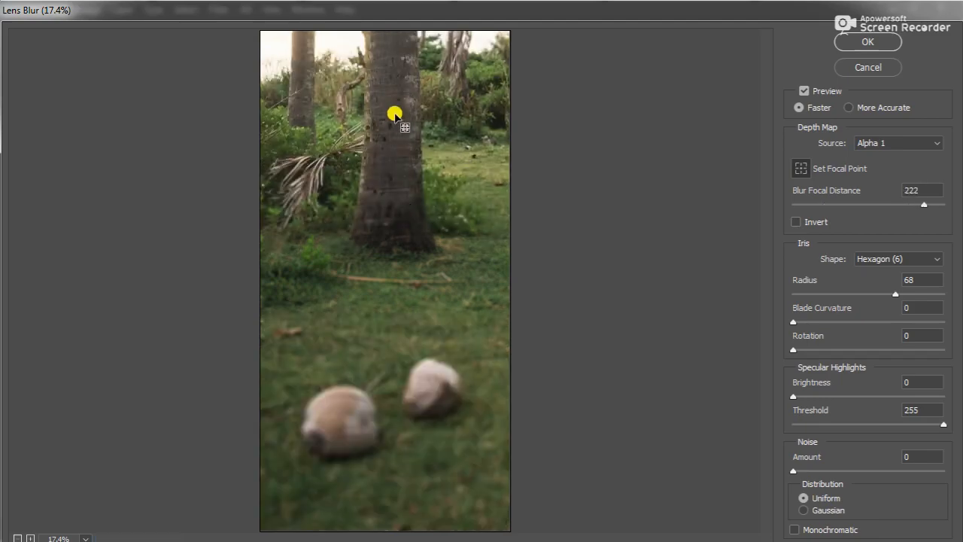
left_click(391, 398)
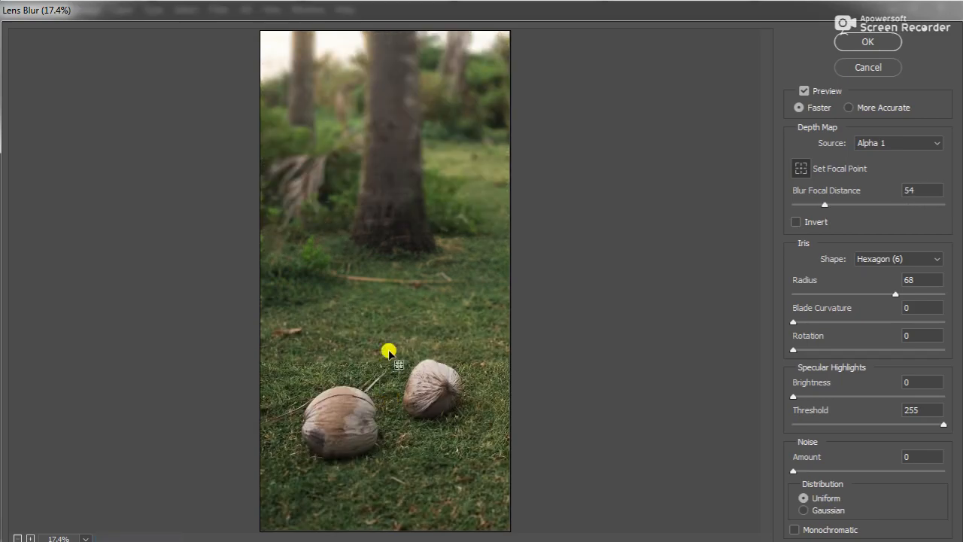
left_click(397, 137)
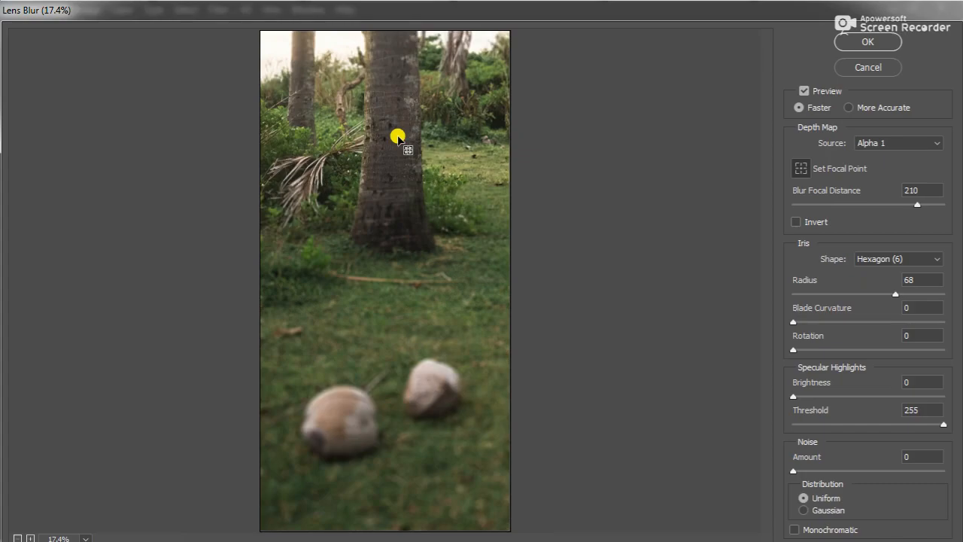
left_click(866, 43)
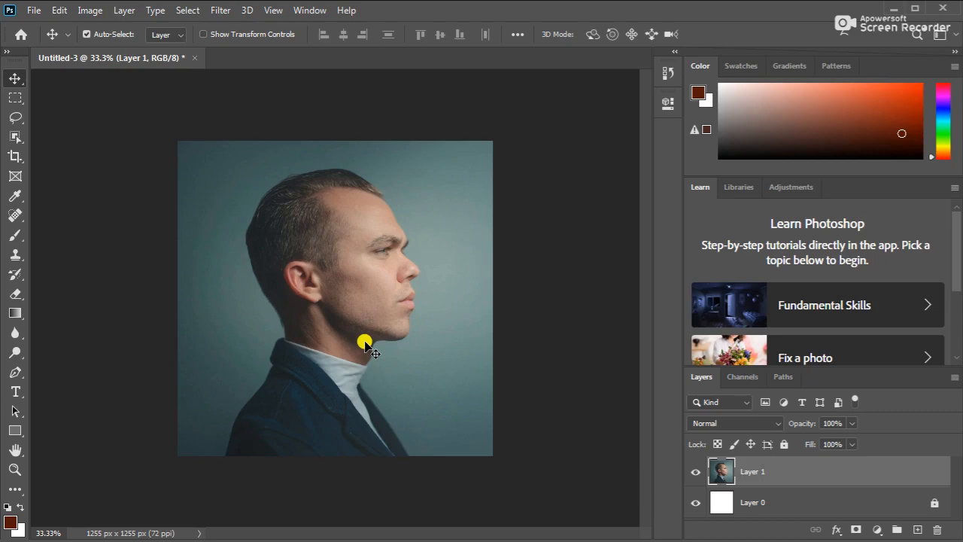
Step: Start a Warp transform on the portrait layer and split its grid vertically just in front of the nose
key("ctrl+t")
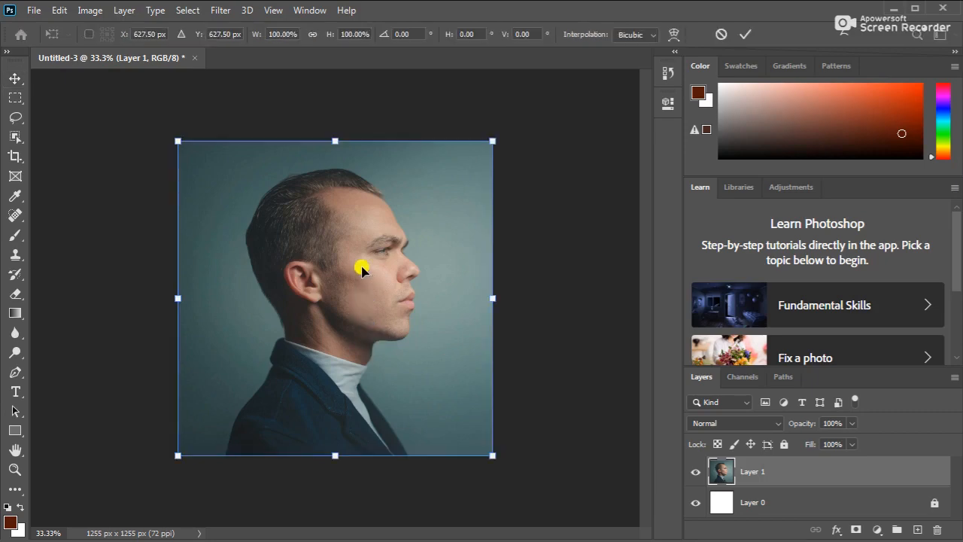
right_click(361, 269)
left_click(385, 370)
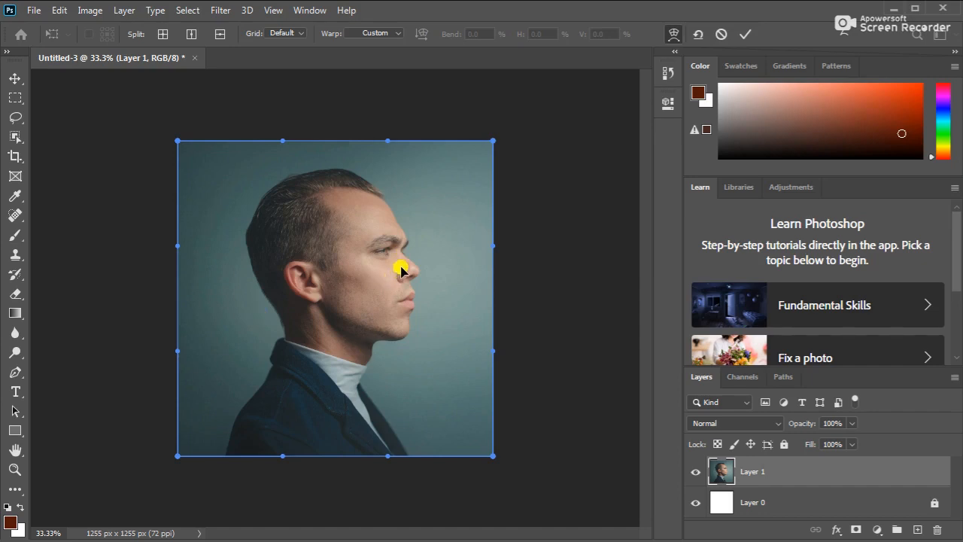
left_click(191, 34)
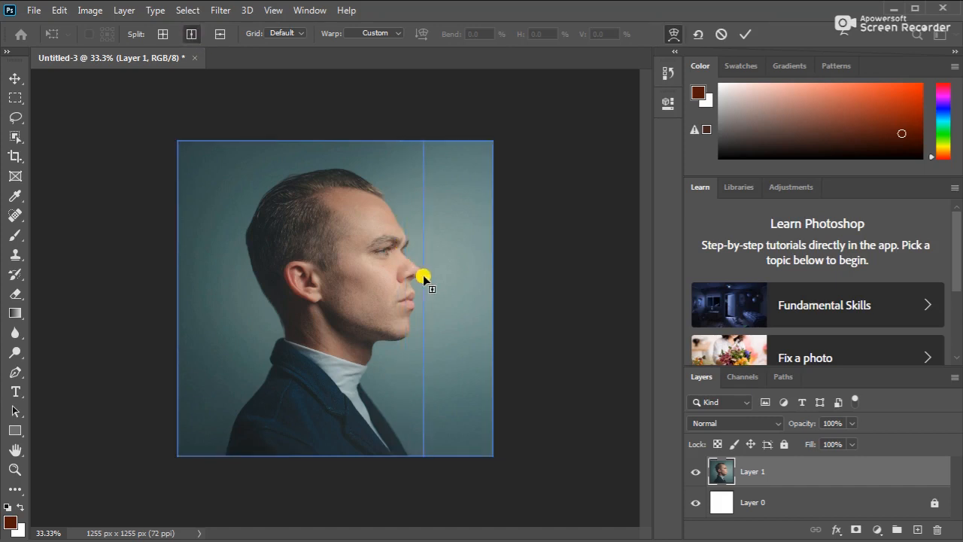
left_click(424, 277)
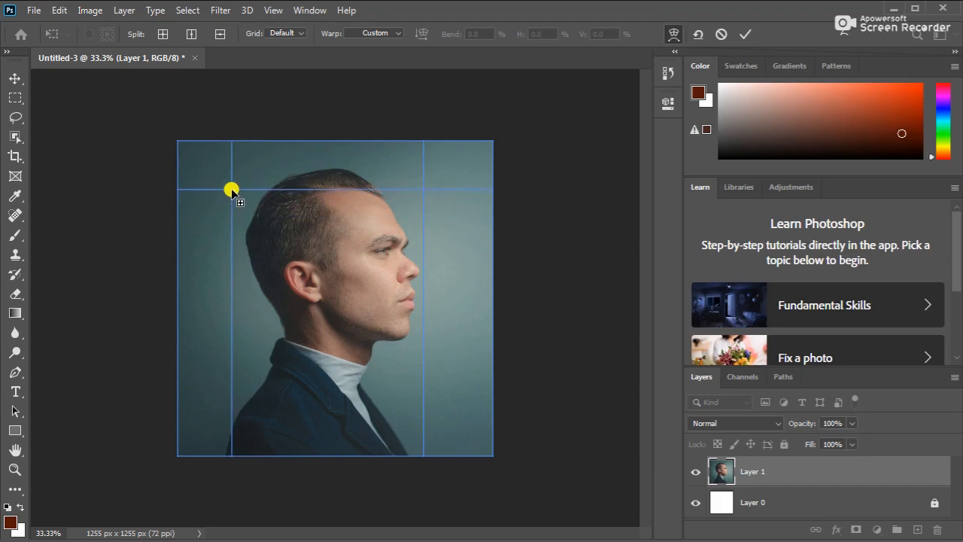
Step: Add a crosswise warp split at the upper back of the head and a horizontal split at the collar
left_click(246, 187)
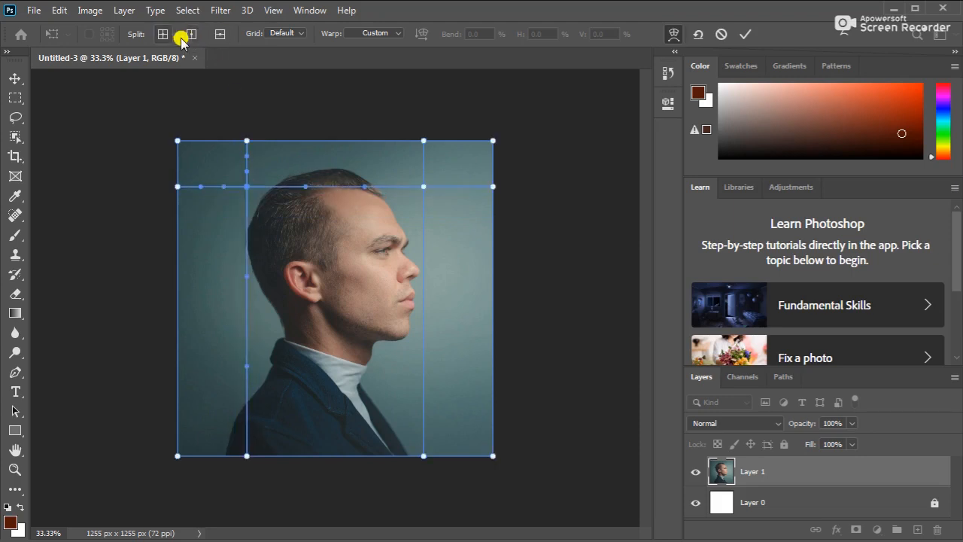
left_click(220, 34)
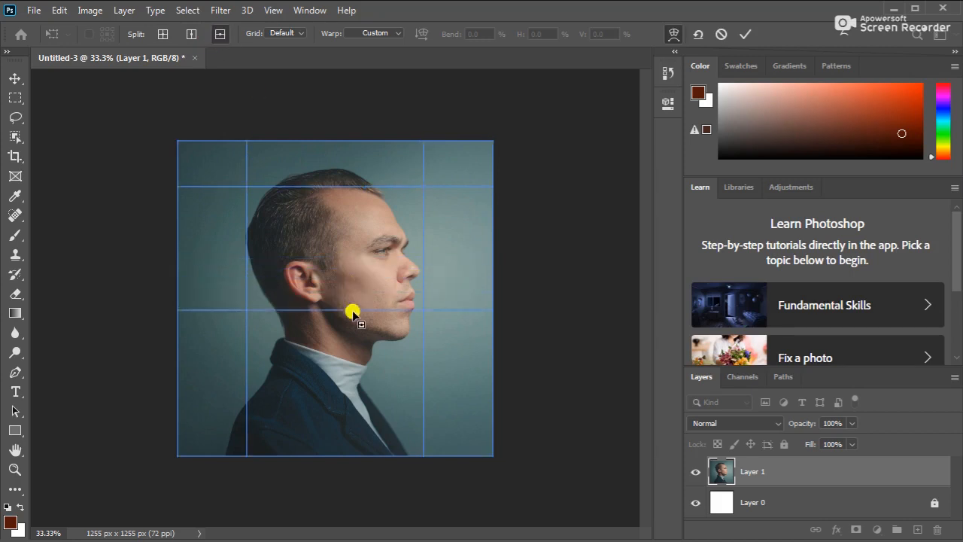
left_click(340, 372)
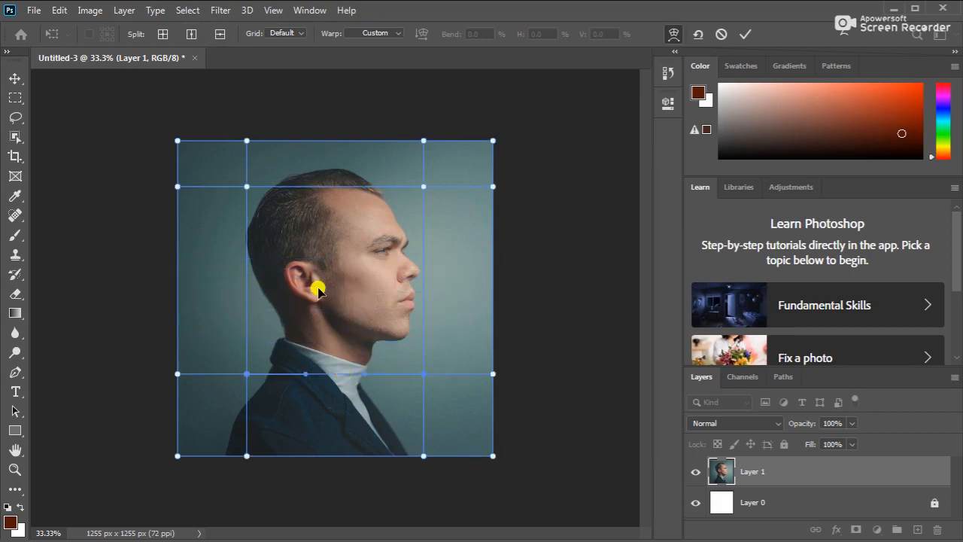
Step: Bend the warp grid line in front of the face inward toward the jaw and twist the grid point behind the collar
left_click(423, 186)
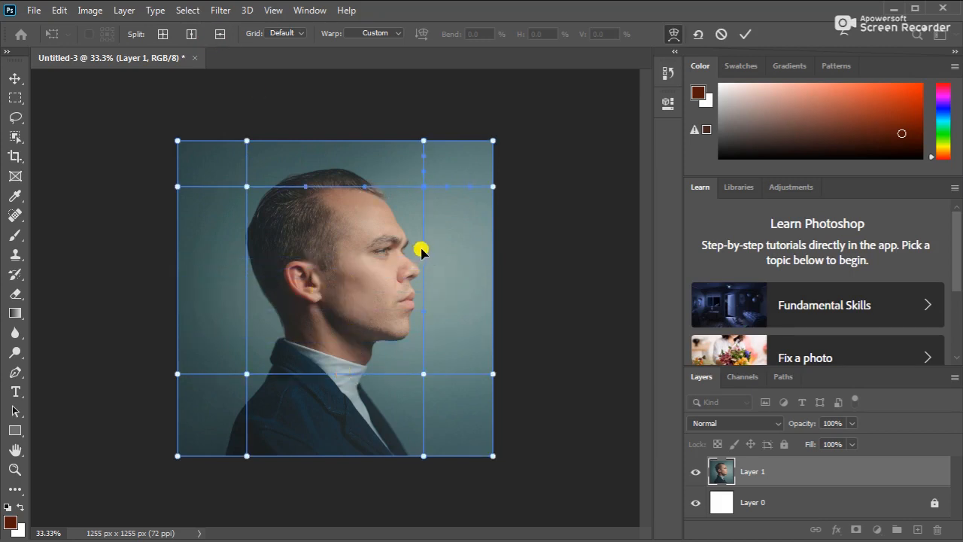
left_click_drag(421, 250, 349, 339)
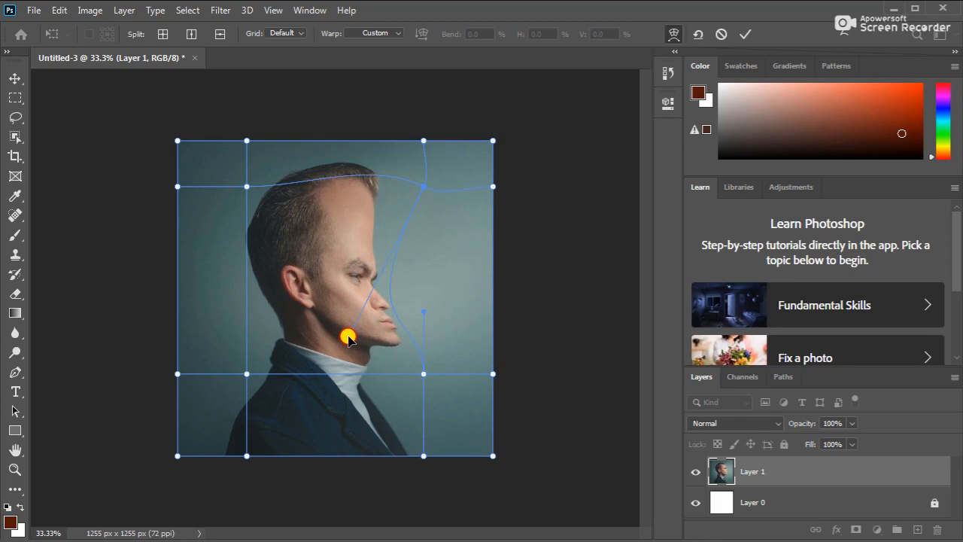
left_click(247, 374)
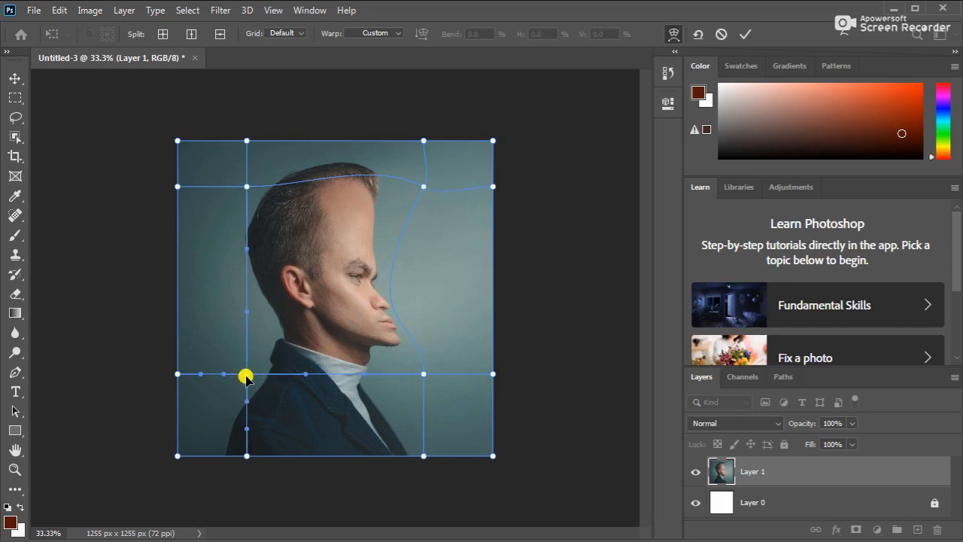
mouse_move(226, 374)
left_mouse_down()
mouse_move(211, 326)
mouse_move(231, 363)
left_mouse_up()
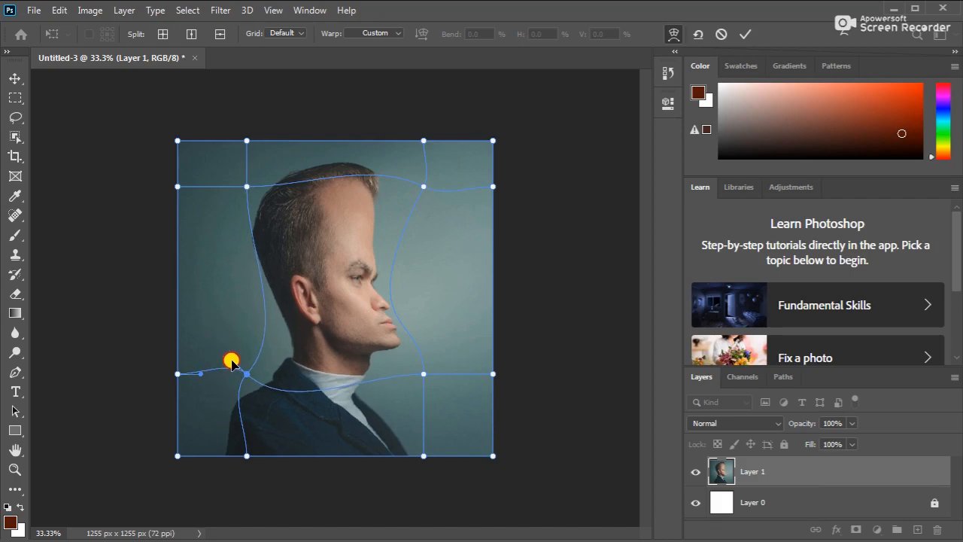
Step: Try lowering the grid point in front of the forehead, undo that move and apply the warp
left_click_drag(423, 187, 422, 236)
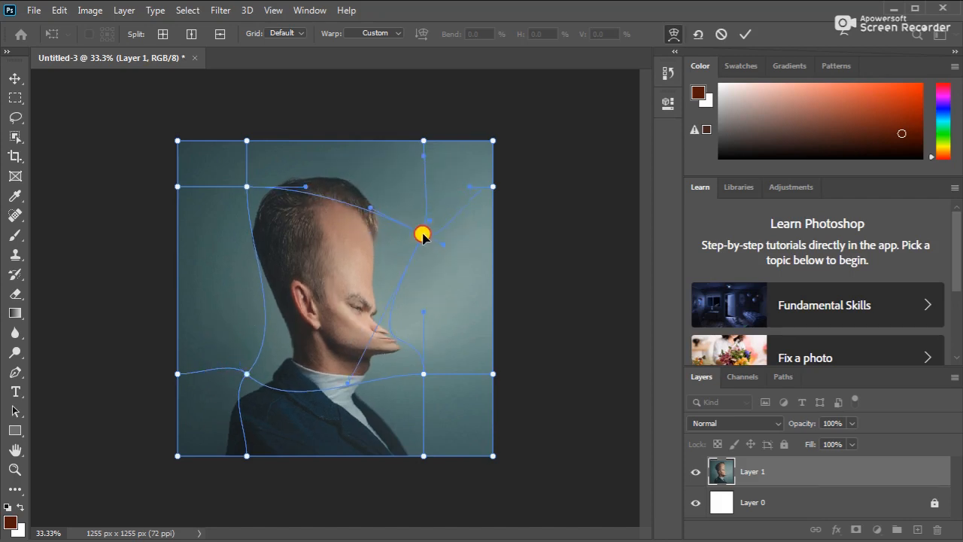
key("ctrl+z")
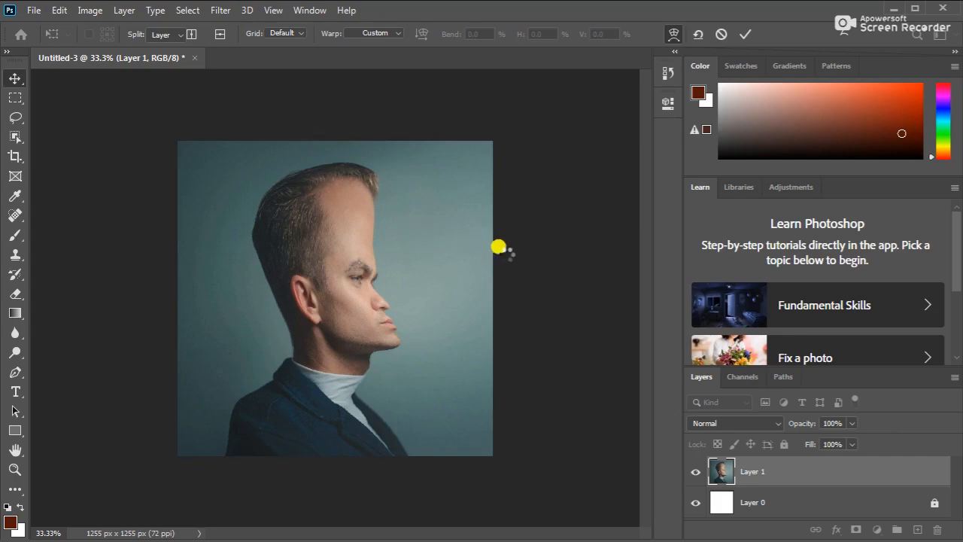
key("Return")
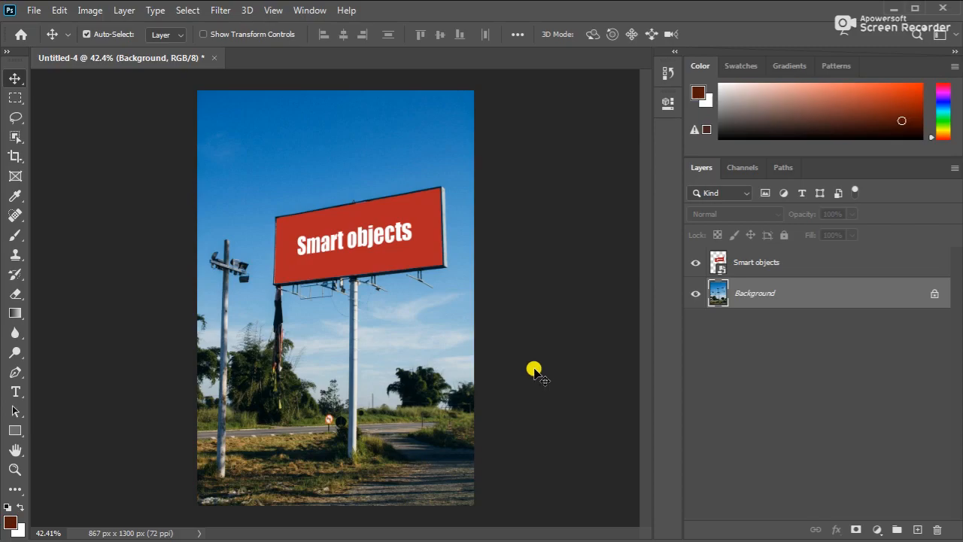
Step: Try Convert to Layers on the Smart objects layer, expand the resulting group and undo the conversion
left_click(790, 263)
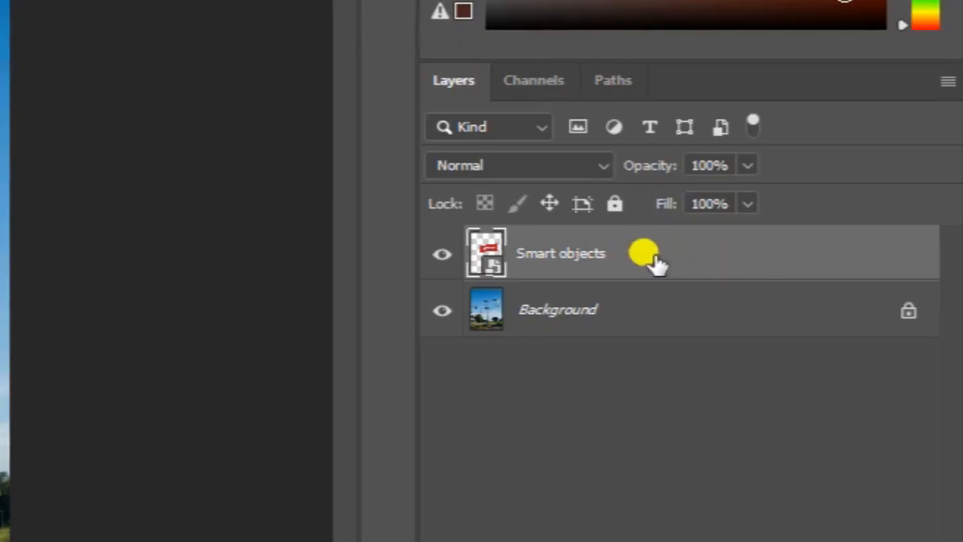
right_click(655, 258)
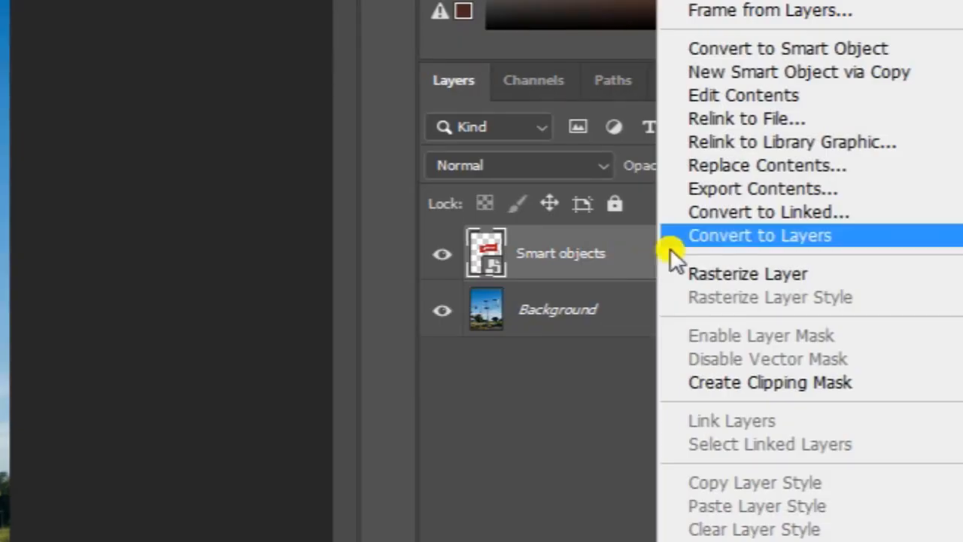
left_click(742, 234)
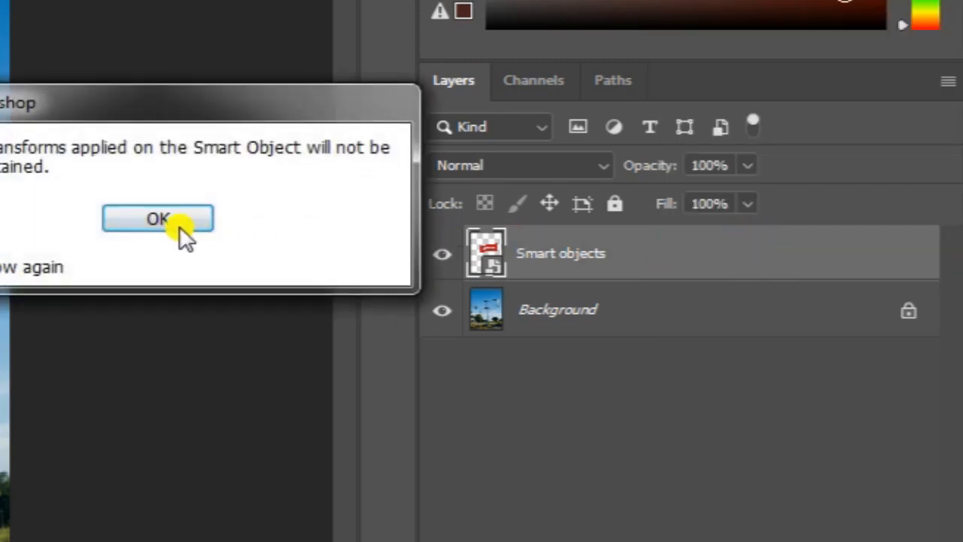
left_click(179, 224)
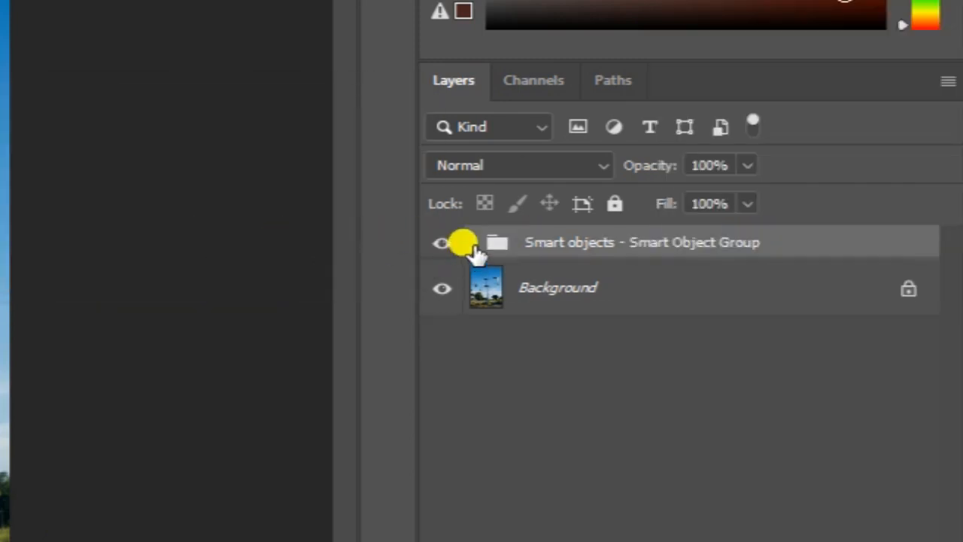
left_click(468, 242)
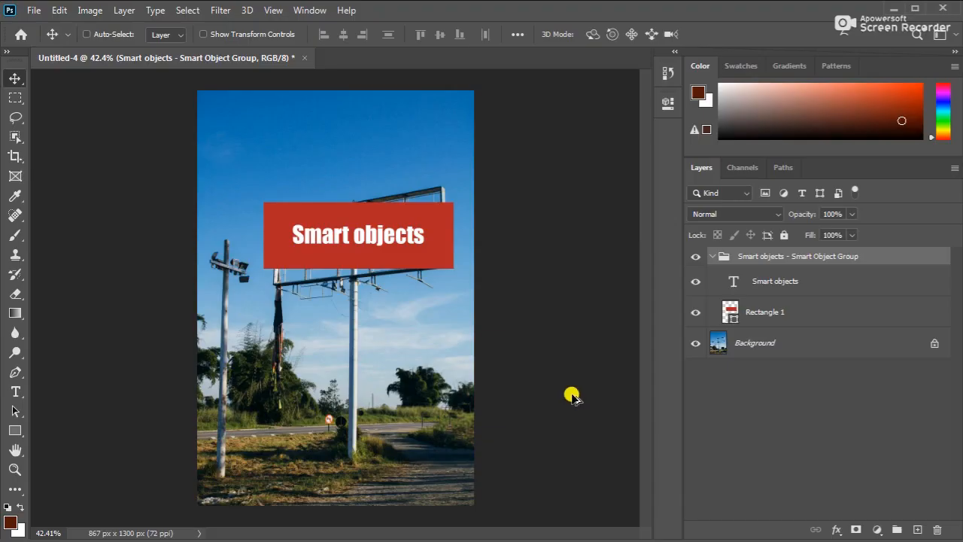
key("ctrl+z")
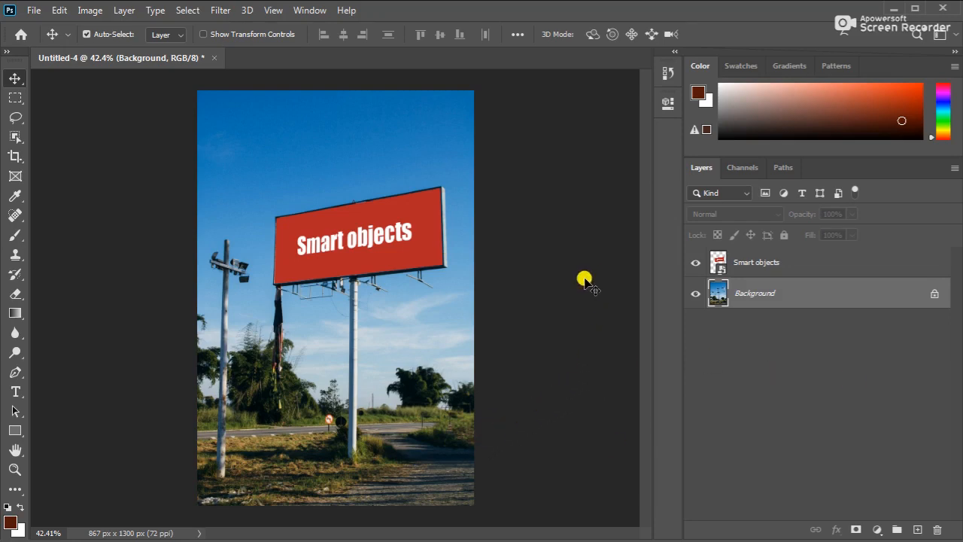
Step: Open the smart object's contents, try copying its text and Rectangle 1 layers into the billboard document, and undo the copy
double_click(717, 265)
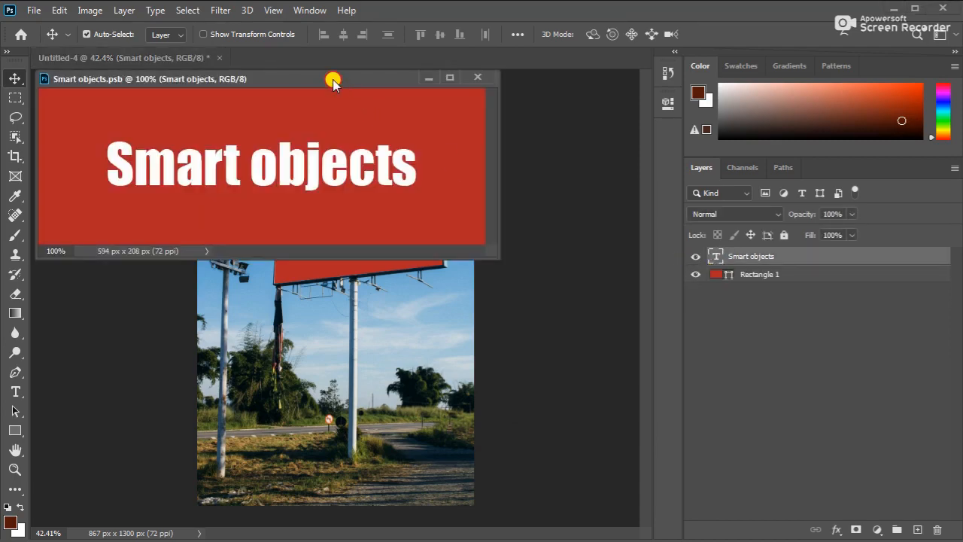
left_click_drag(333, 81, 641, 318)
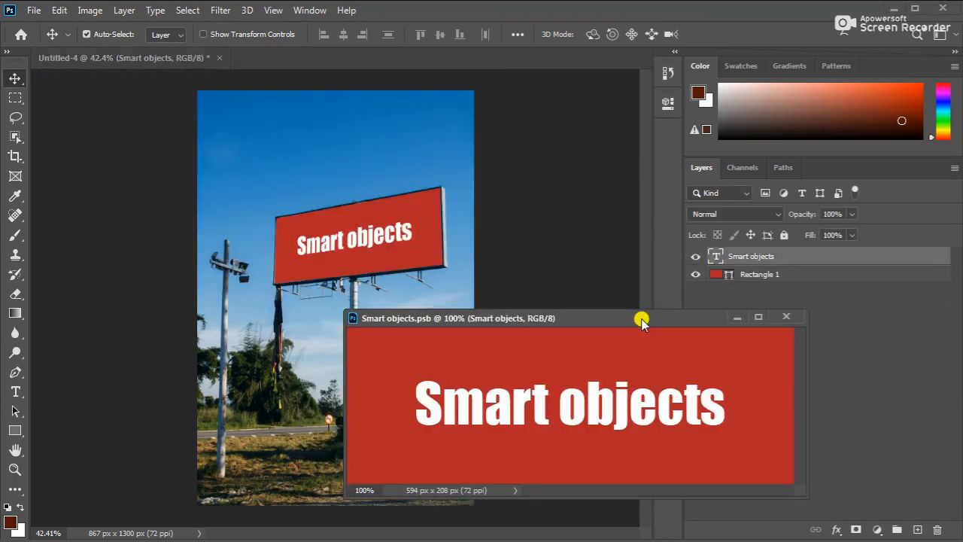
left_click(790, 275, "shift")
left_click_drag(868, 276, 440, 193)
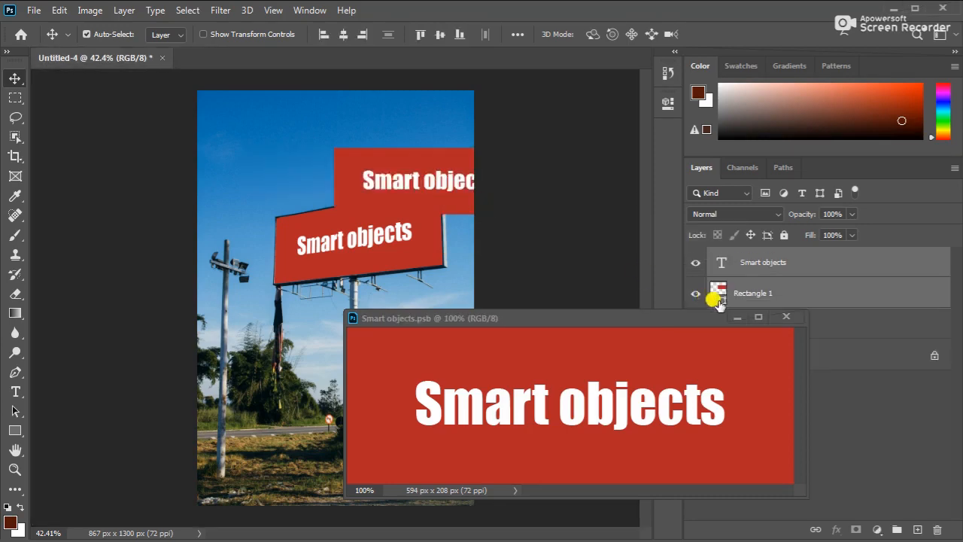
left_click(737, 316)
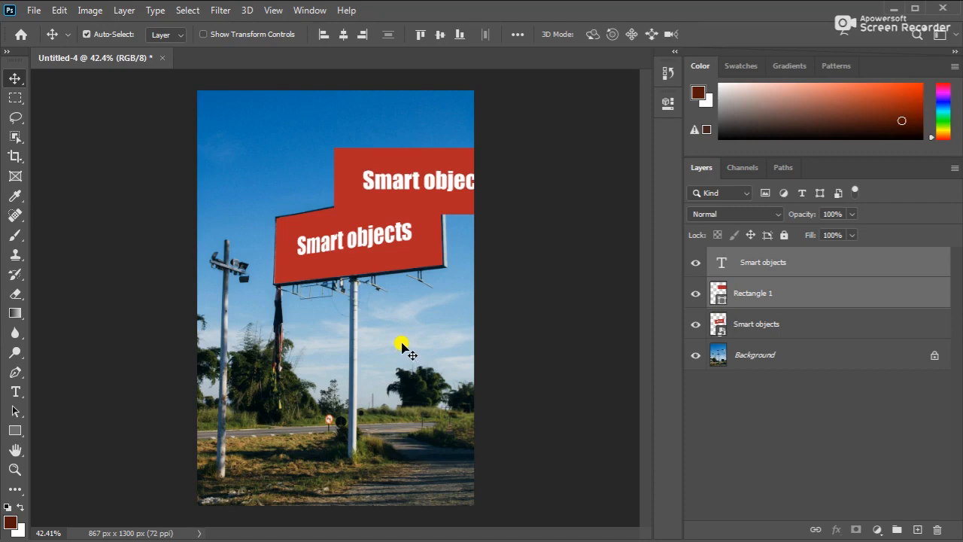
key("ctrl+z")
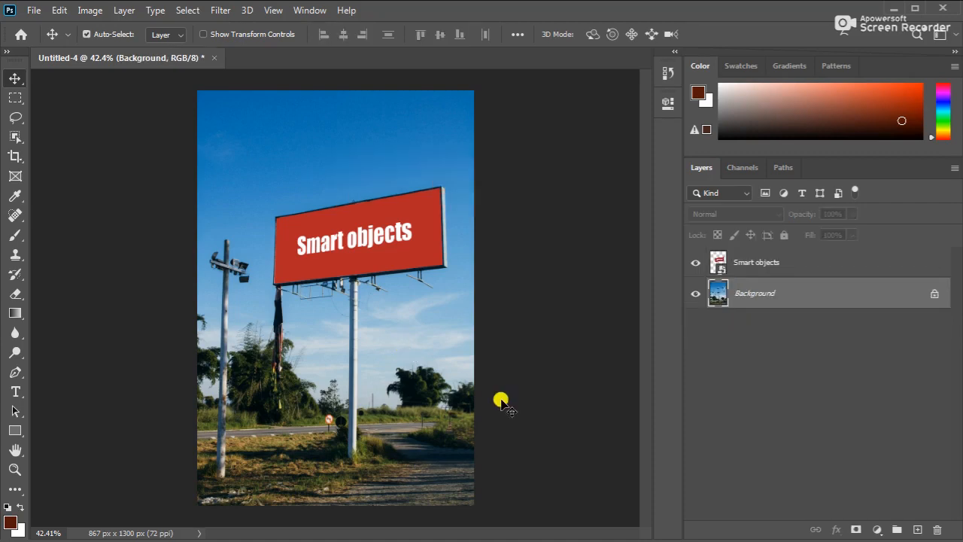
Step: Convert the Smart objects layer to layers, accept losing its transforms, and expand the resulting group
left_click(796, 265)
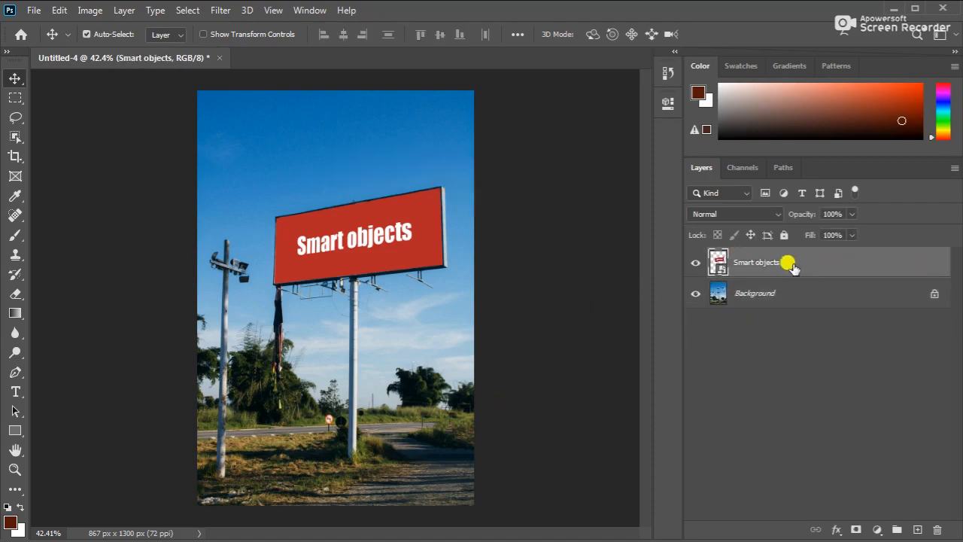
right_click(803, 266)
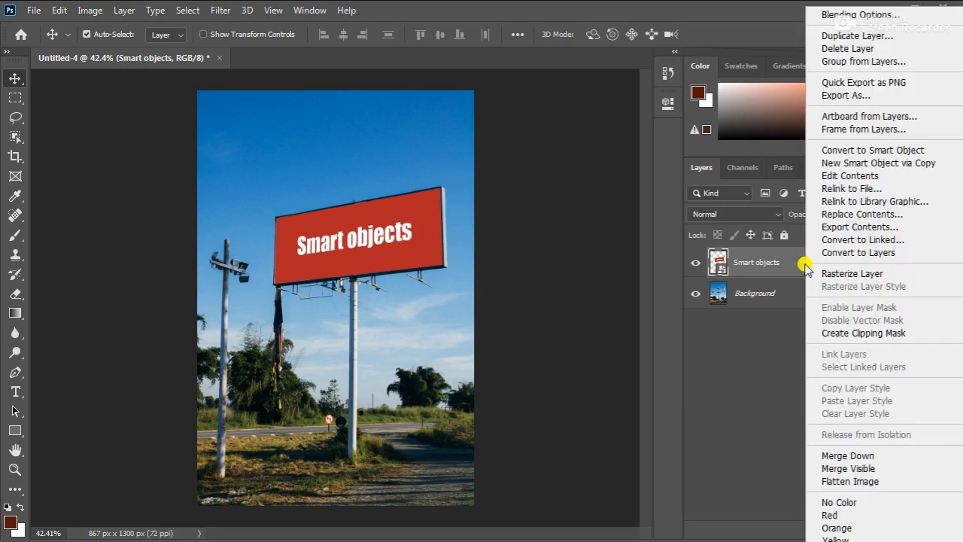
left_click(849, 252)
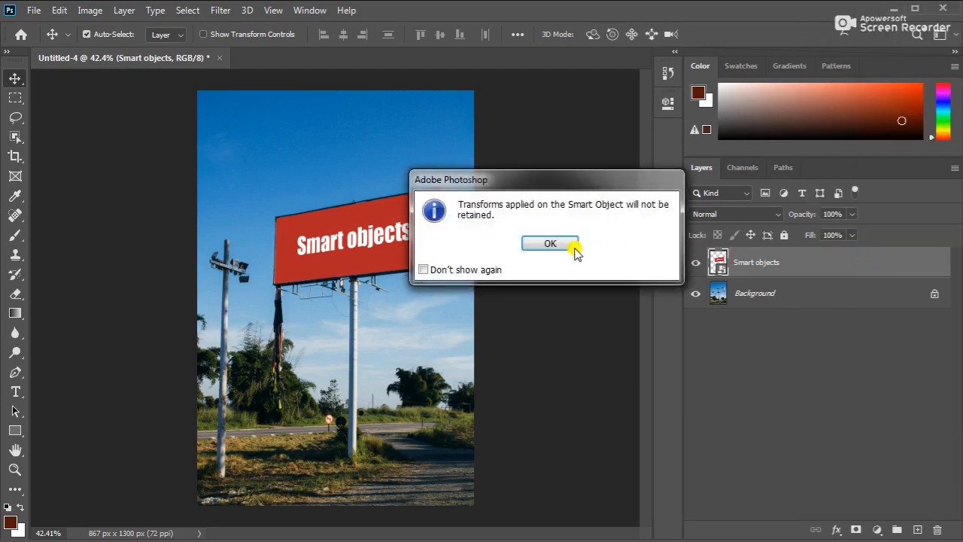
left_click(551, 244)
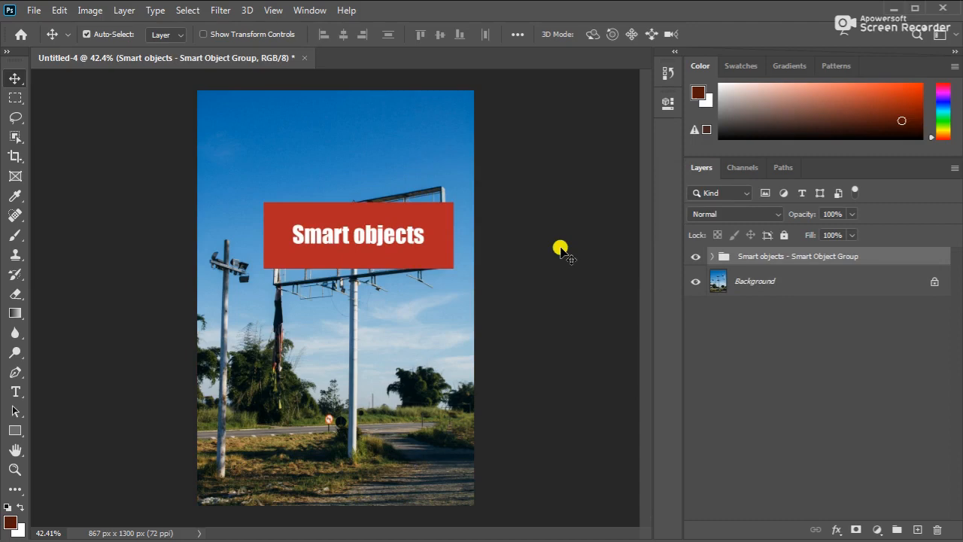
left_click(711, 256)
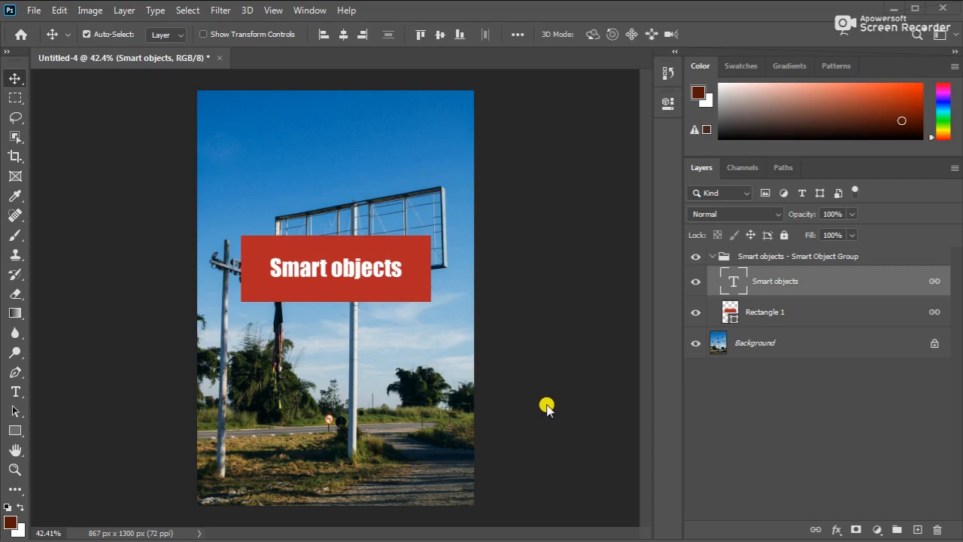
key("ctrl+t")
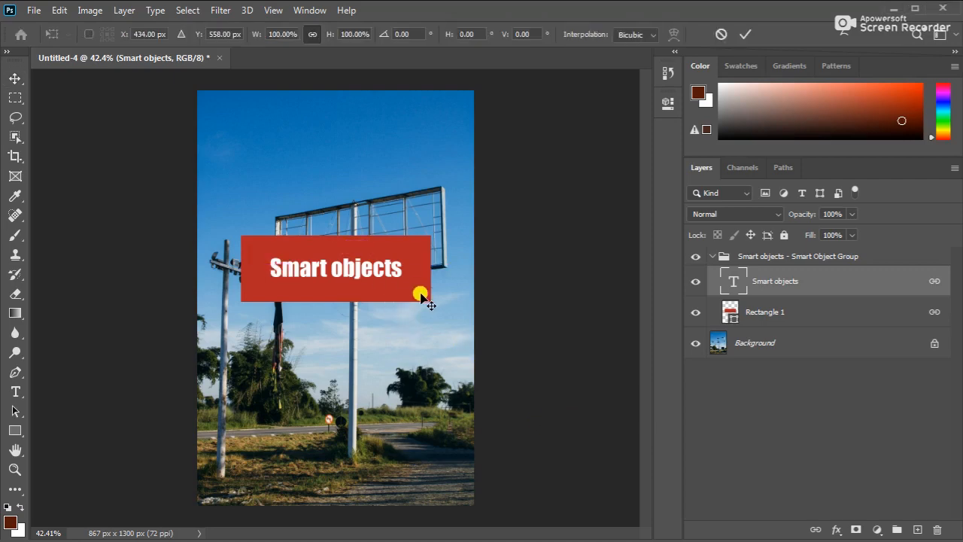
left_click_drag(426, 302, 389, 305)
key("Escape")
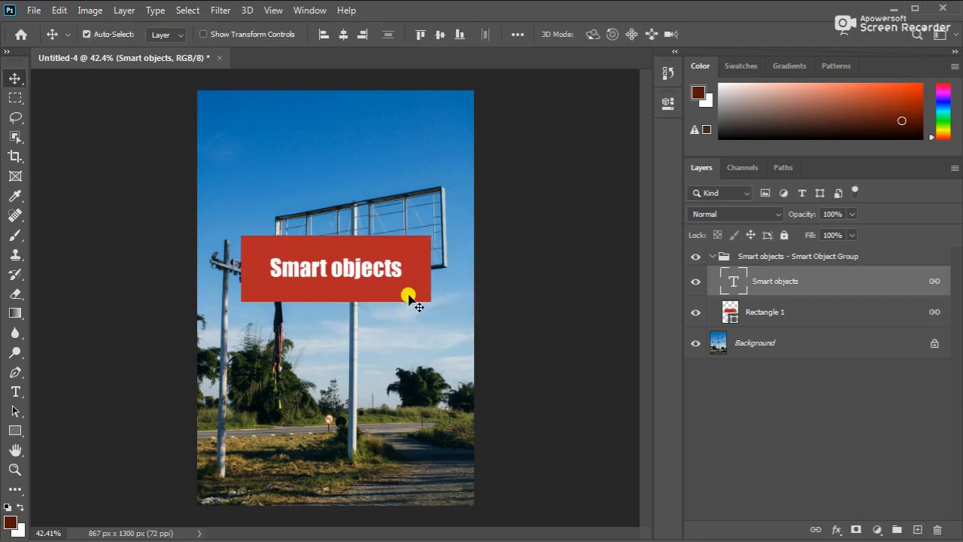
Step: Scale the linked text and red rectangle proportionally to about 94% and apply the transform
key("ctrl+t")
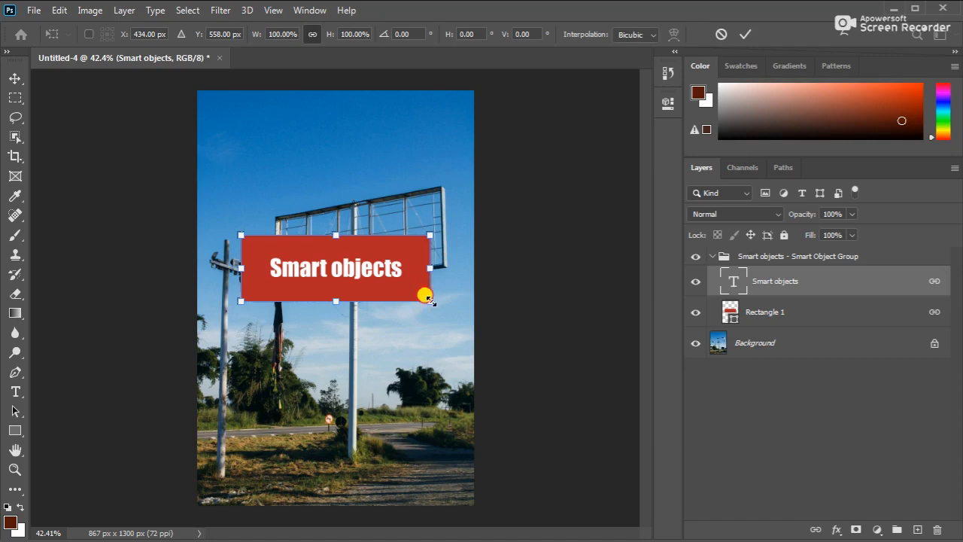
left_click_drag(428, 301, 375, 407)
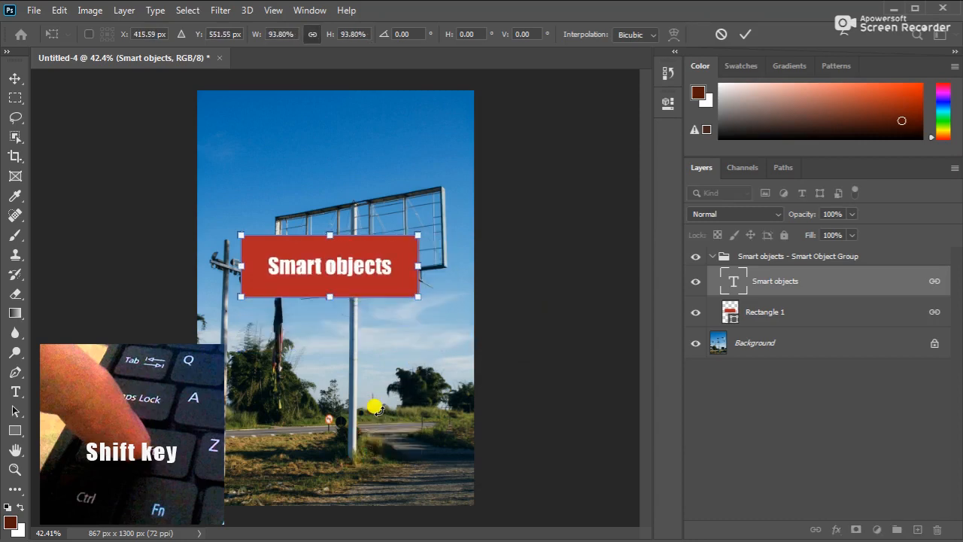
double_click(369, 273)
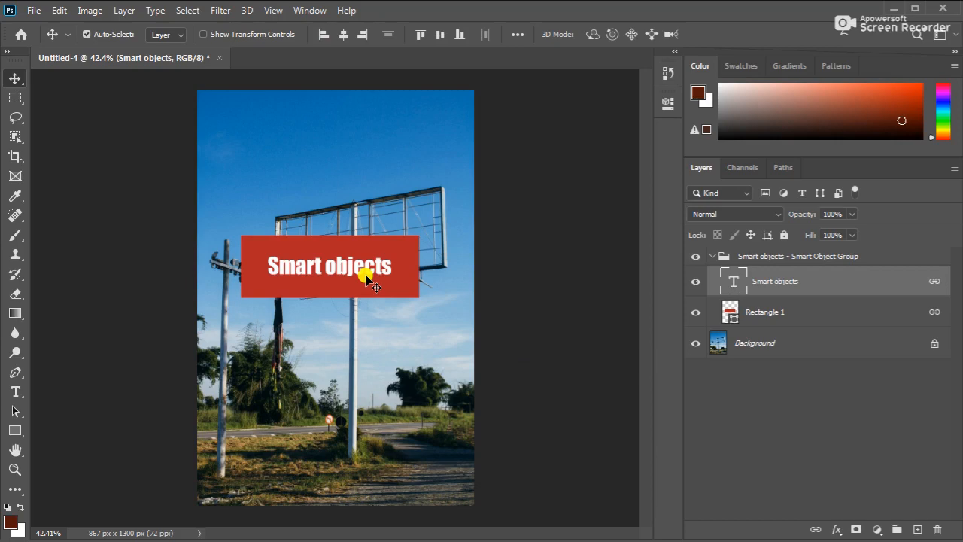
Step: Enable Use Legacy Free Transform in the General preferences and accept the change
left_click(59, 10)
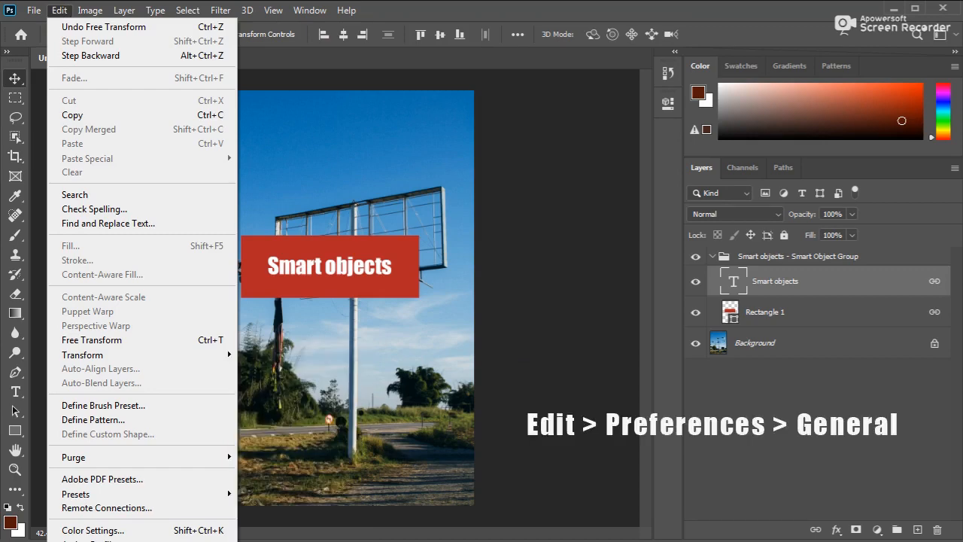
mouse_move(300, 356)
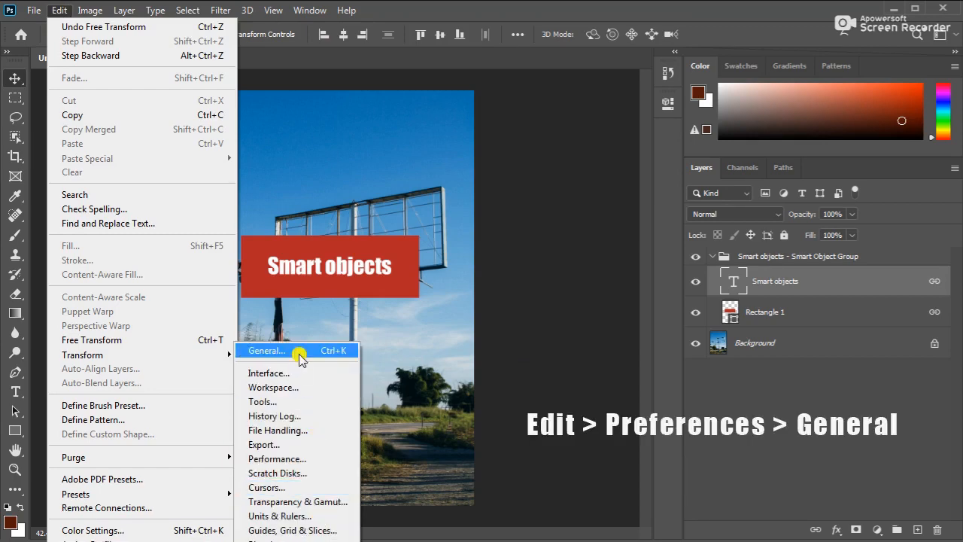
left_click(299, 349)
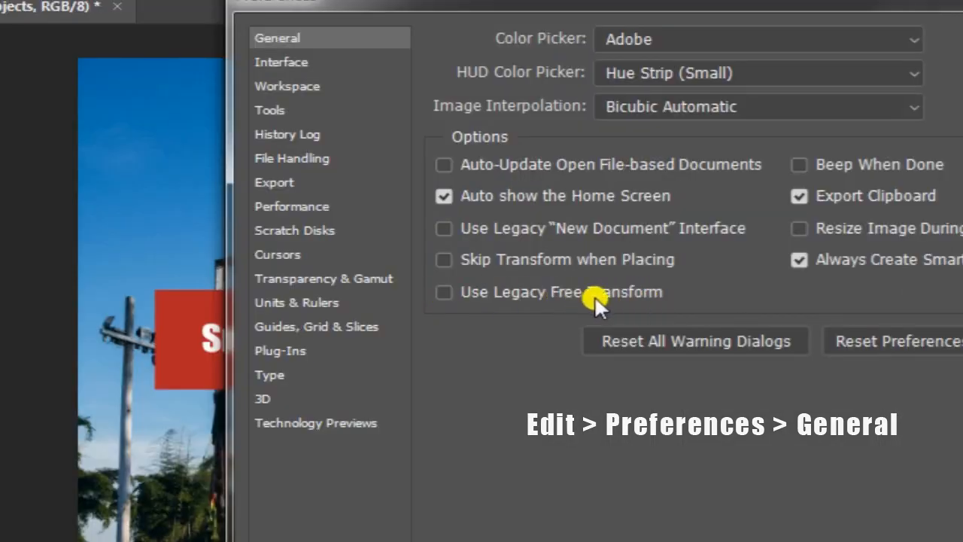
left_click(444, 292)
left_click(867, 80)
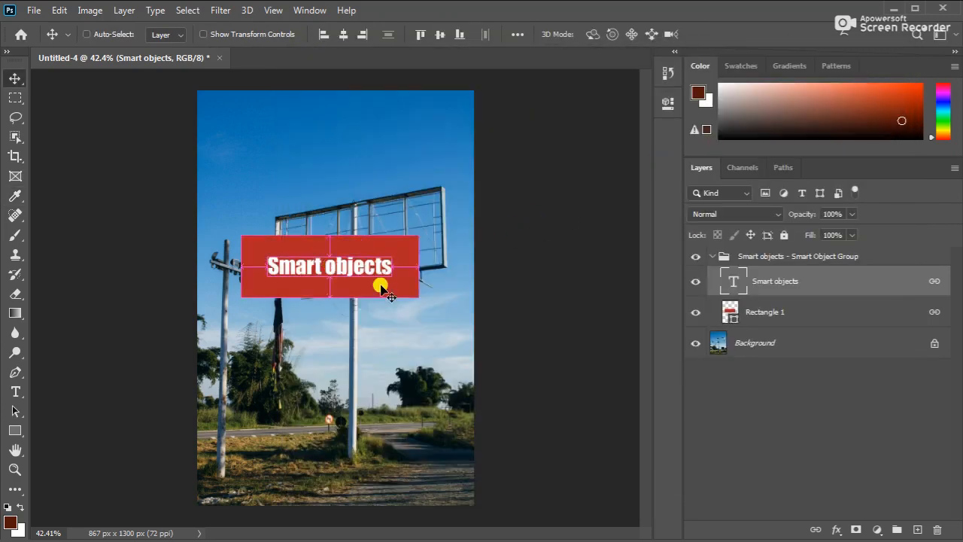
Step: Stretch the linked text and red rectangle non-proportionally to about 116% width and 216% height, and apply the transform
key("ctrl+t")
left_click_drag(417, 298, 443, 369)
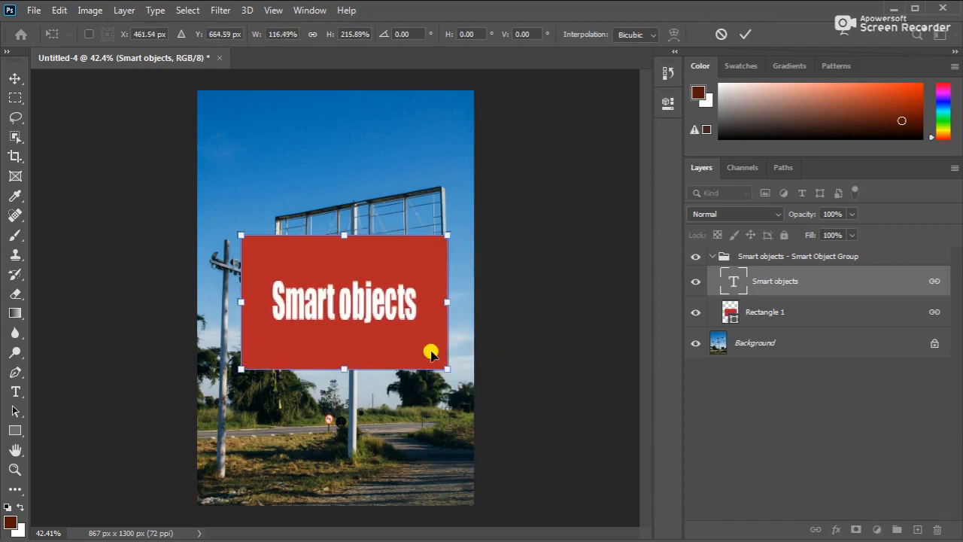
key("Return")
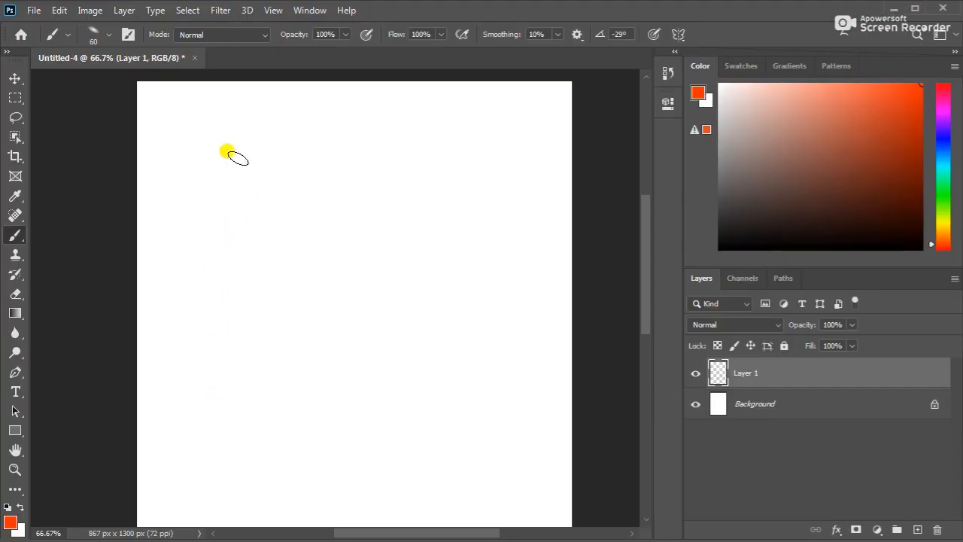
Step: Paint a freehand orange scribble on Layer 1 with the soft elliptical brush at size 60
left_click_drag(234, 153, 224, 241)
mouse_move(213, 302)
left_mouse_down()
mouse_move(223, 377)
mouse_move(267, 338)
mouse_move(311, 202)
mouse_move(303, 397)
mouse_move(380, 431)
mouse_move(381, 205)
mouse_move(443, 261)
mouse_move(439, 395)
mouse_move(510, 353)
mouse_move(388, 292)
mouse_move(237, 307)
mouse_move(246, 315)
mouse_move(246, 246)
mouse_move(478, 193)
mouse_move(377, 250)
mouse_move(287, 373)
mouse_move(329, 392)
mouse_move(437, 195)
mouse_move(439, 295)
mouse_move(359, 411)
left_mouse_up()
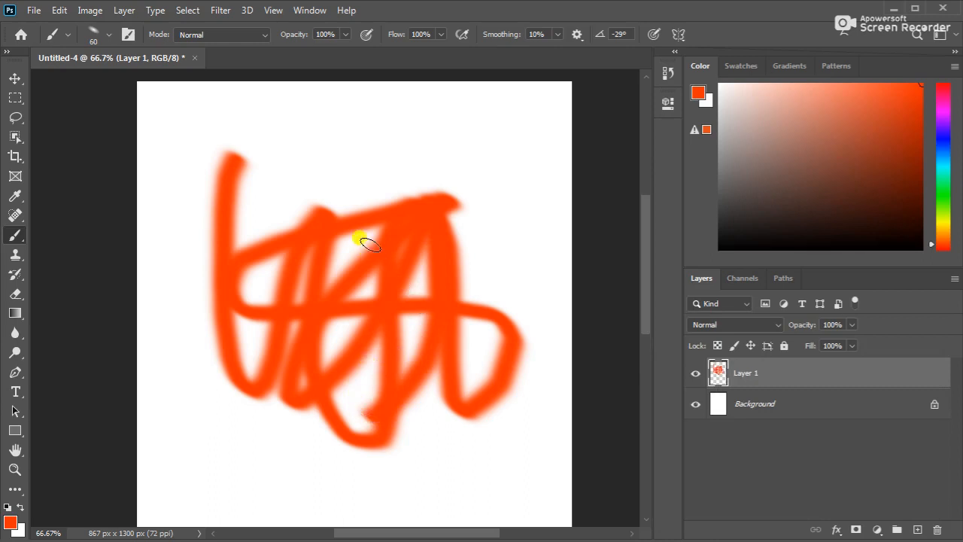
Step: Alternate between erasing and painting orange with the same soft brush to cut diagonal streaks through the scribble on Layer 1
key("grave")
mouse_move(319, 186)
left_mouse_down()
mouse_move(210, 361)
mouse_move(510, 184)
mouse_move(221, 427)
mouse_move(514, 270)
mouse_move(488, 315)
mouse_move(279, 473)
mouse_move(385, 174)
left_mouse_up()
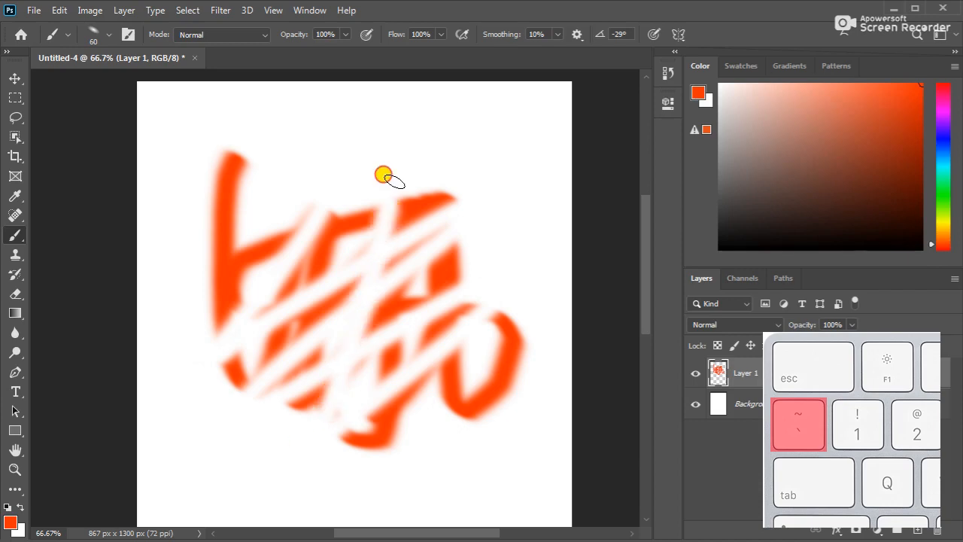
mouse_move(280, 167)
left_mouse_down()
mouse_move(362, 452)
mouse_move(337, 171)
mouse_move(382, 385)
mouse_move(416, 459)
mouse_move(387, 167)
mouse_move(441, 291)
mouse_move(471, 398)
mouse_move(466, 304)
mouse_move(424, 145)
left_mouse_up()
key("grave")
mouse_move(381, 251)
left_mouse_down()
mouse_move(345, 371)
mouse_move(492, 221)
mouse_move(325, 458)
mouse_move(533, 288)
mouse_move(383, 463)
mouse_move(512, 322)
left_mouse_up()
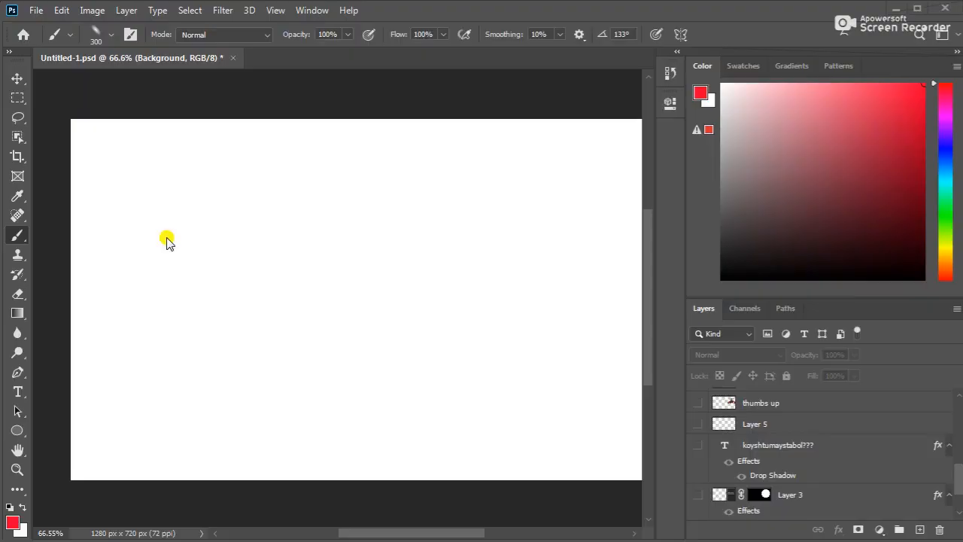
Step: Paint separate soft red strokes on the Background of Untitled-1.psd with the size 300 elliptical brush, rotating the tip angle between strokes
left_click(109, 182)
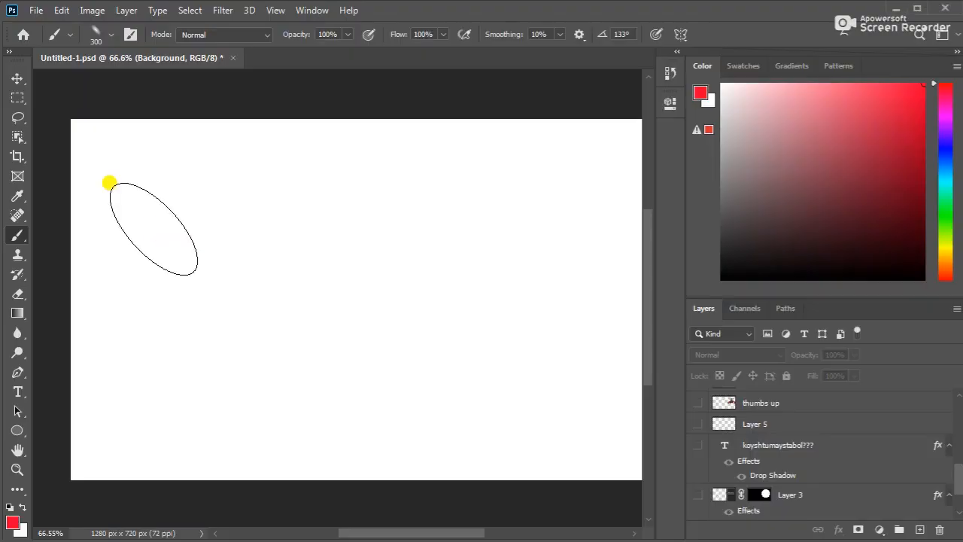
left_click_drag(109, 183, 212, 268)
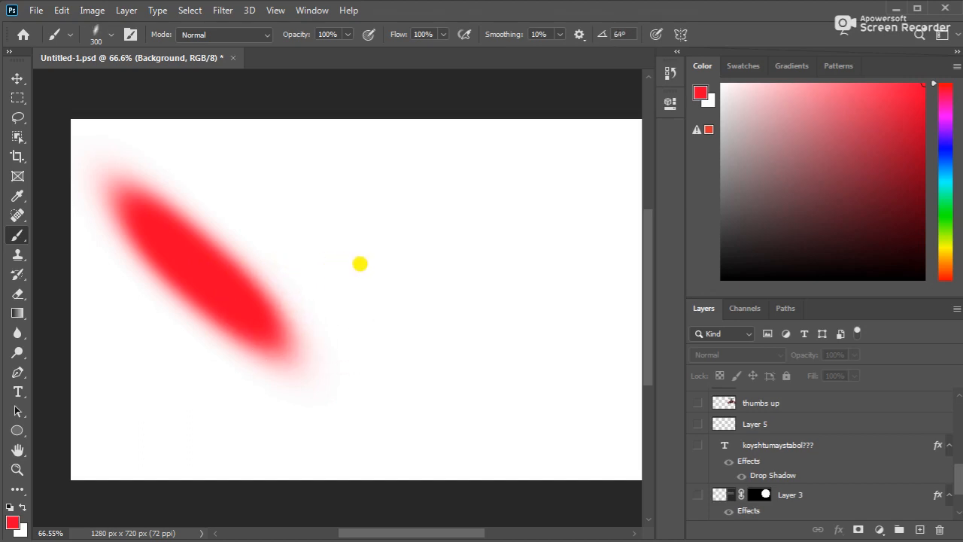
left_click_drag(377, 328, 509, 236)
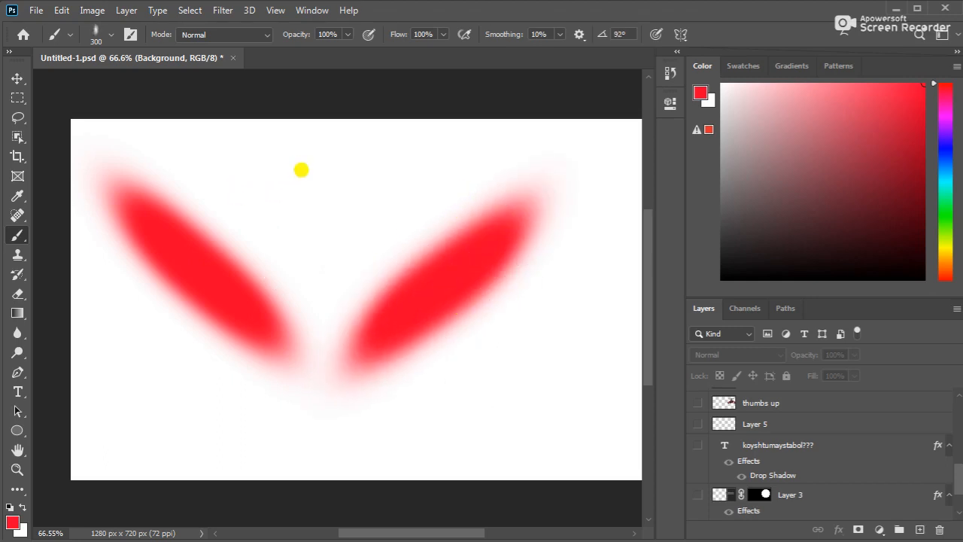
left_click_drag(293, 153, 294, 288)
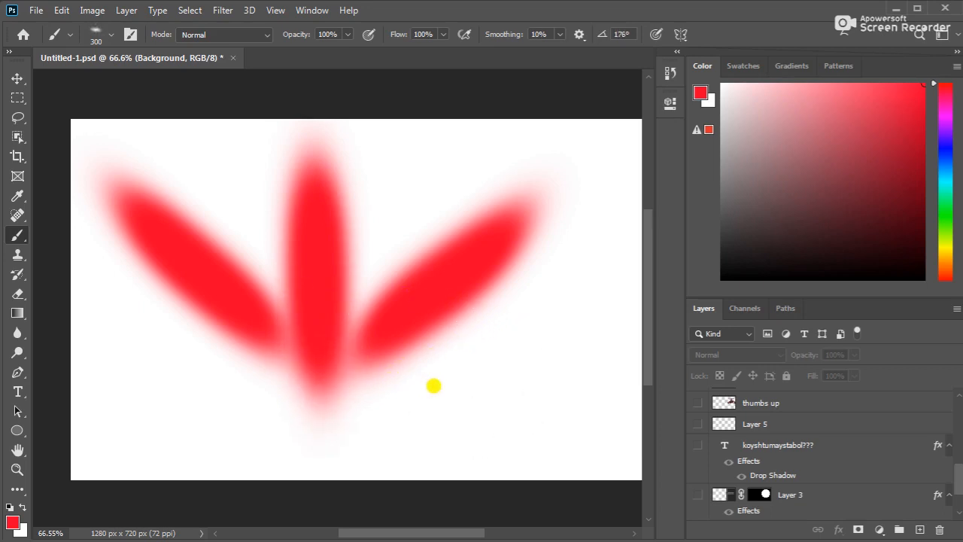
left_click(489, 410)
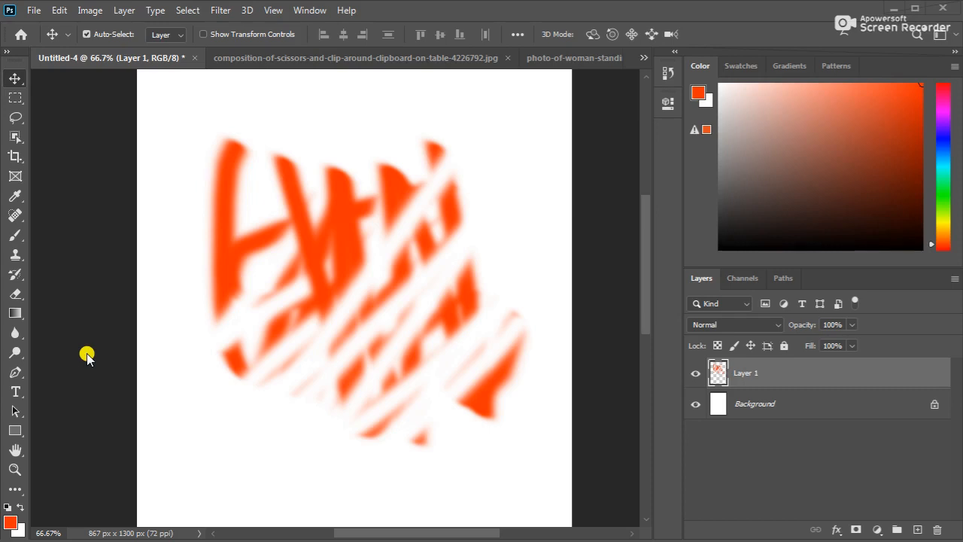
Step: Switch back and forth between the open scissors-and-clipboard image and the woman-on-grass-field photo, ending on the woman-on-grass-field photo
left_click(233, 58)
left_click(549, 58)
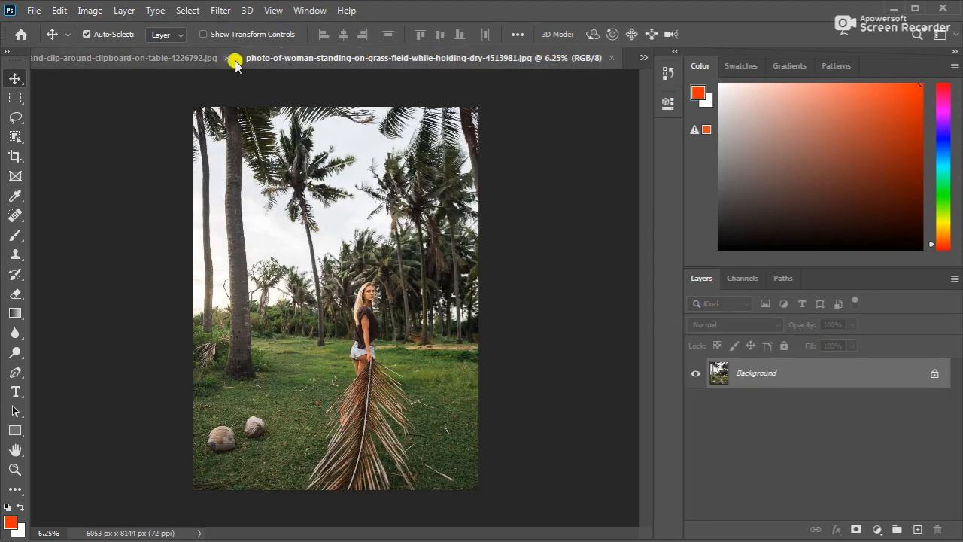
left_click(154, 60)
left_click(534, 59)
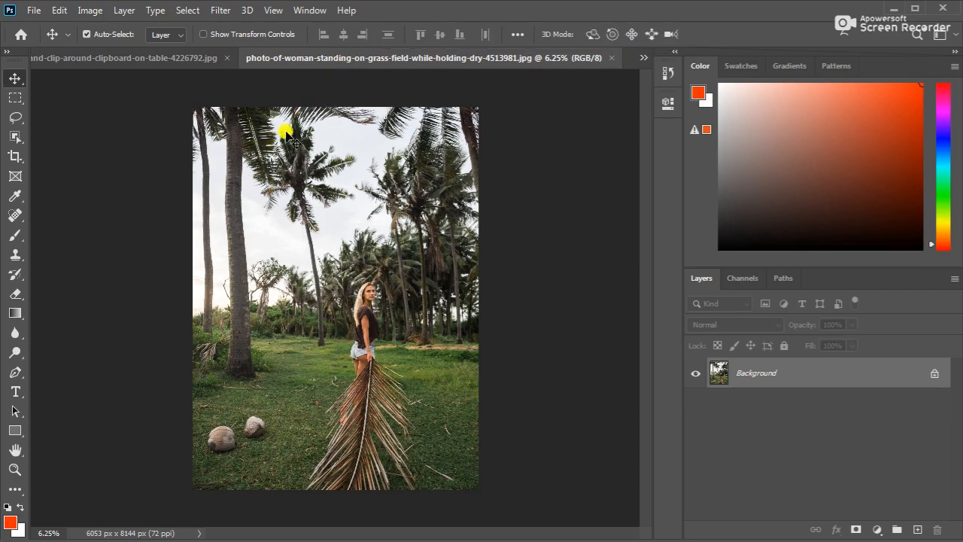
Step: Close all other documents except the woman-on-grass-field photo, discarding the changes to Untitled-4
left_click(34, 9)
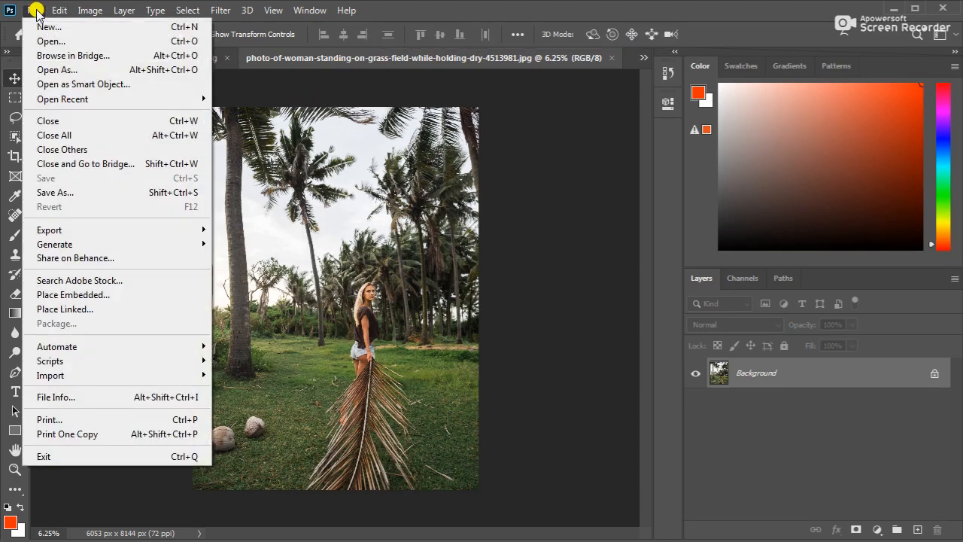
left_click(87, 150)
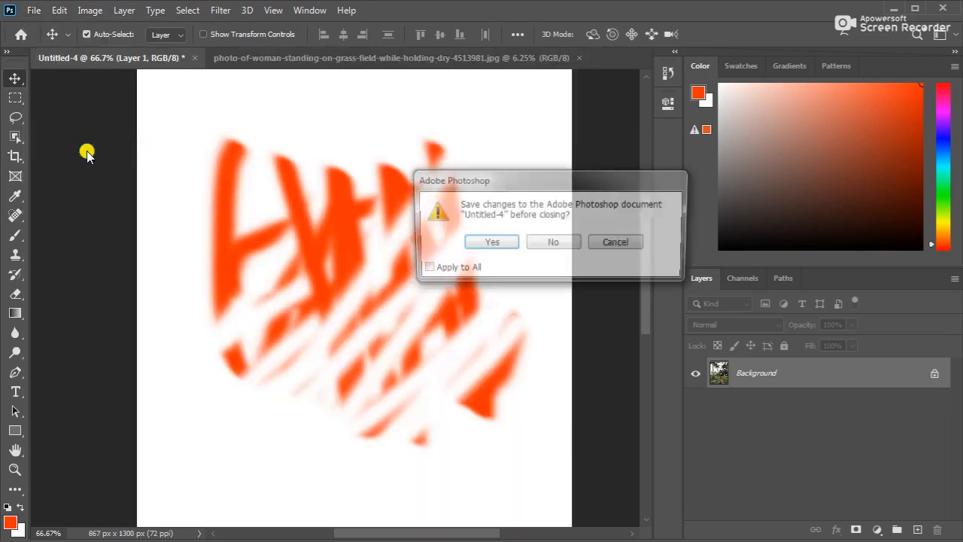
left_click(560, 244)
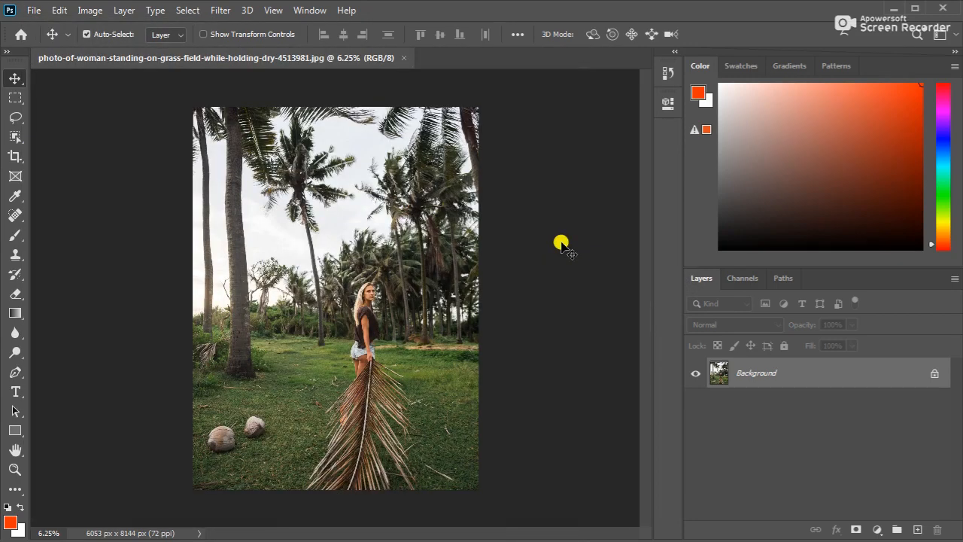
Step: Undock the woman-on-grass-field photo into its own floating window
left_click_drag(267, 61, 289, 91)
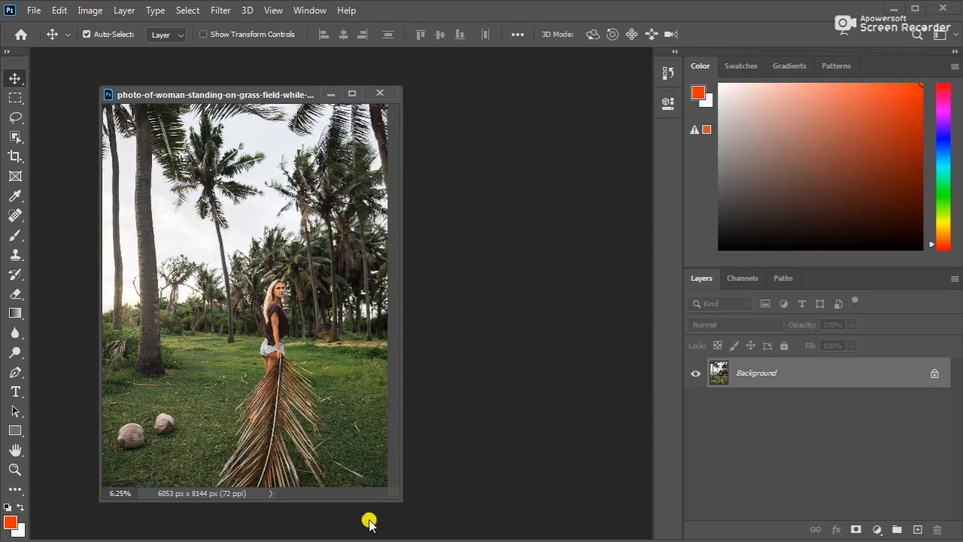